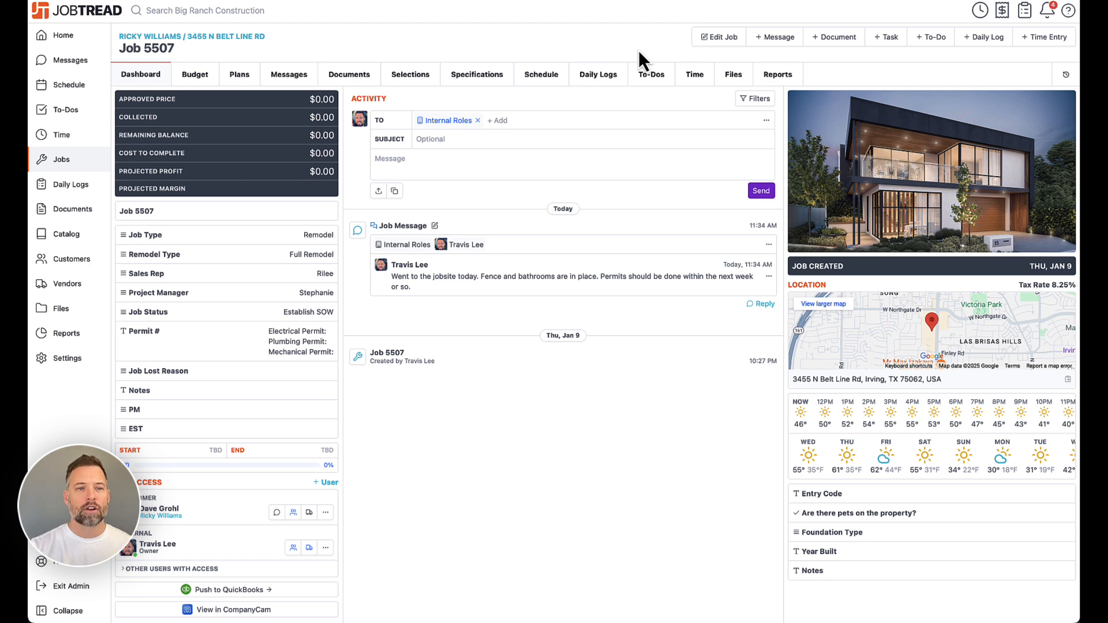
- Upload Hambrick House Plans.pdf to the job's plans
left_click(248, 76)
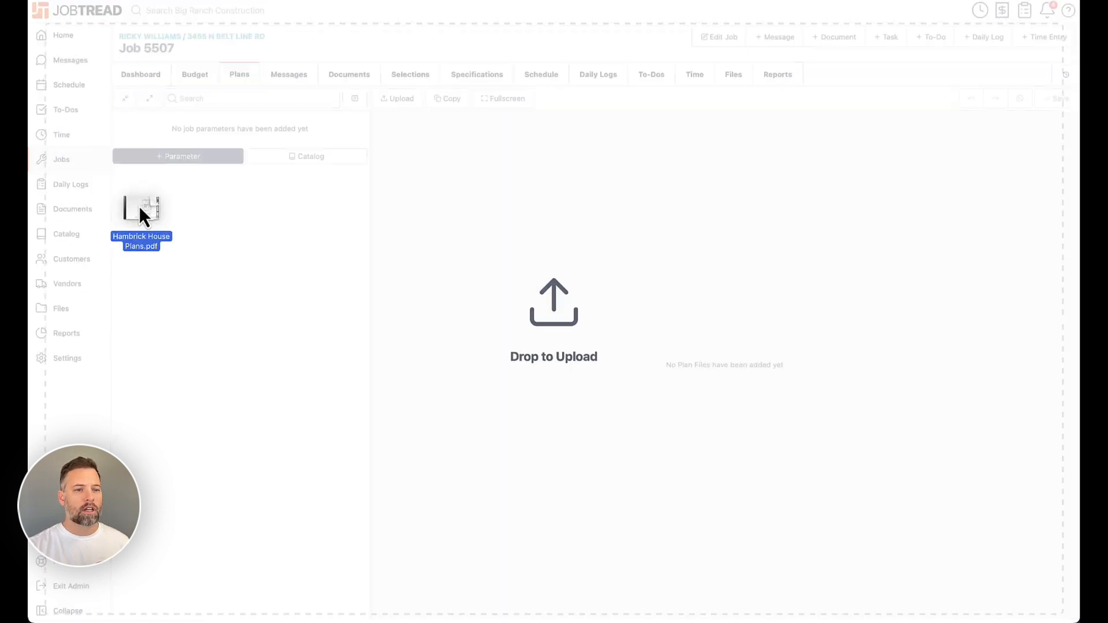
left_click_drag(140, 206, 379, 179)
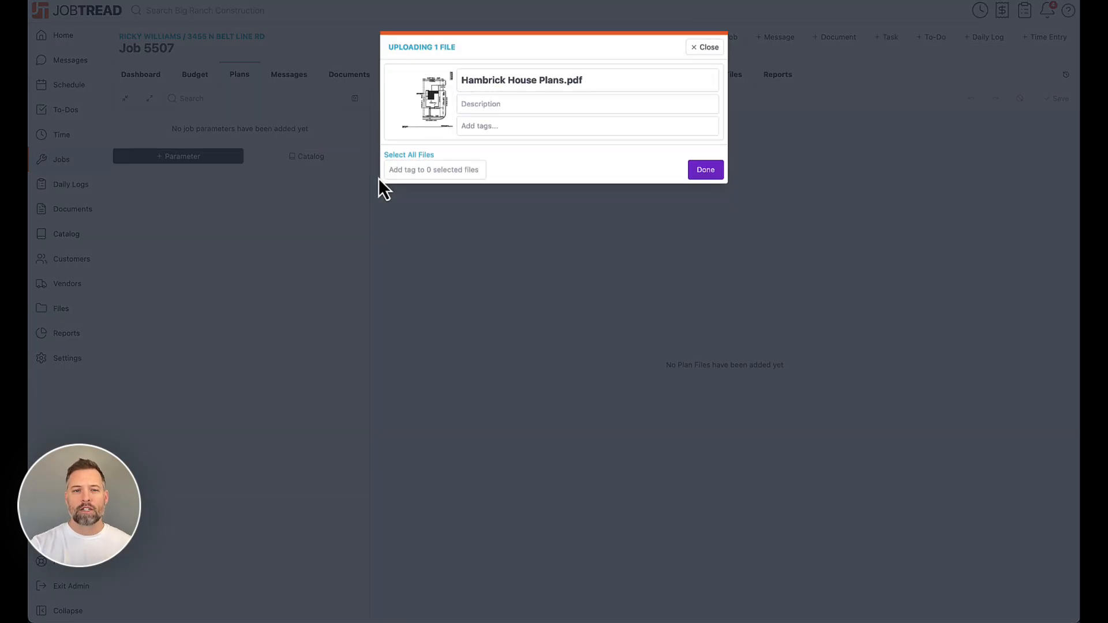
left_click(706, 172)
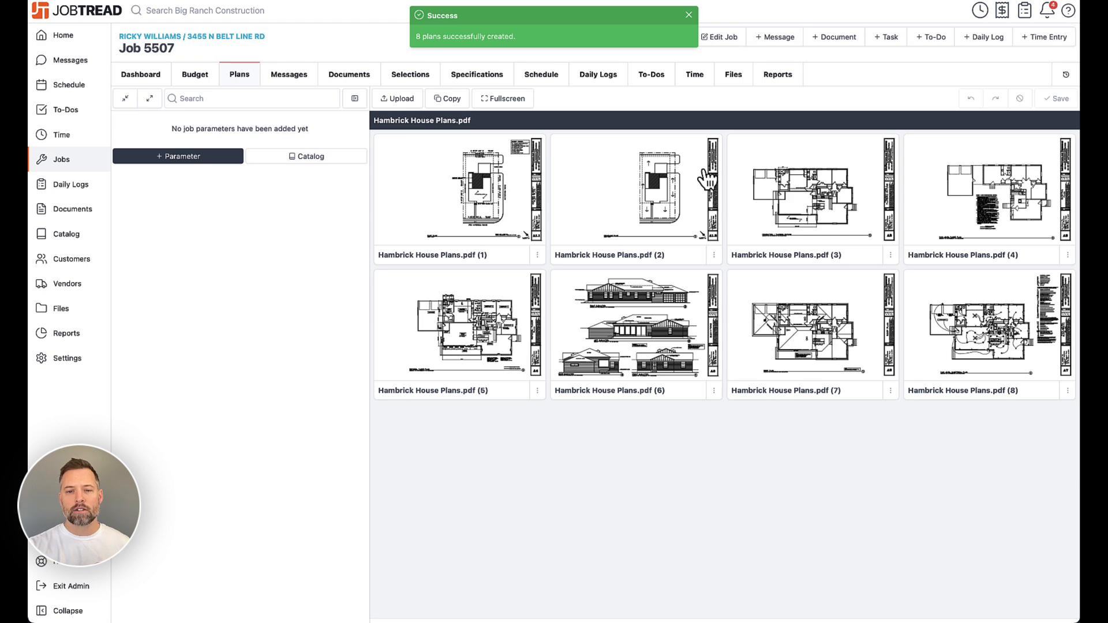
- Open the elevations sheet, zoom in to inspect it, and return to the plans list
left_click(658, 312)
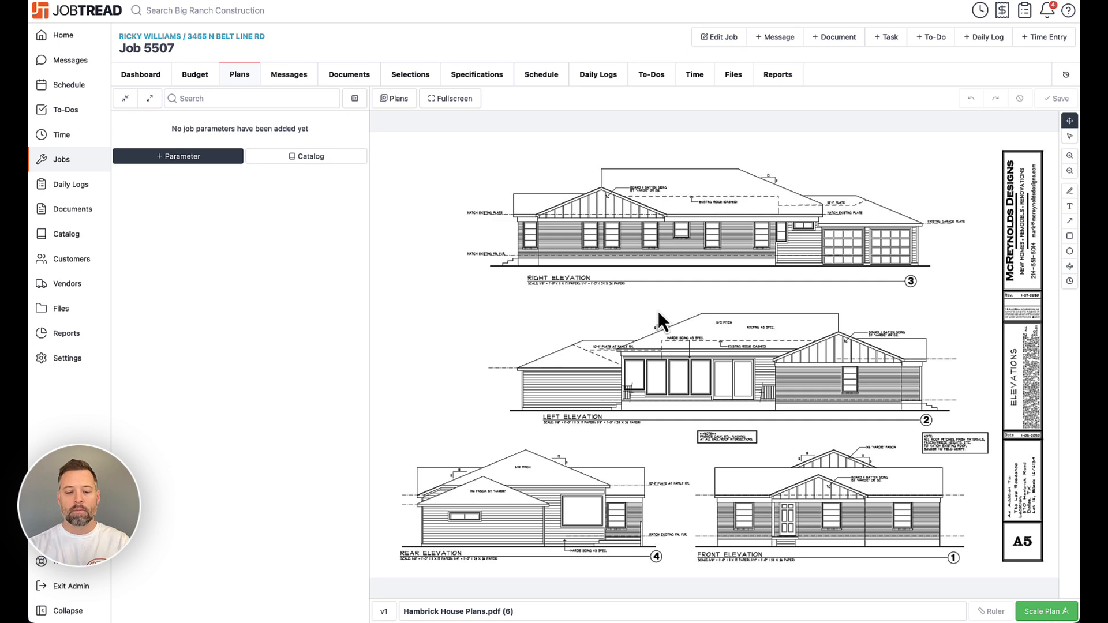
scroll(658, 310, "up", 5)
mouse_move(795, 353)
left_mouse_down()
mouse_move(532, 249)
mouse_move(435, 244)
left_mouse_up()
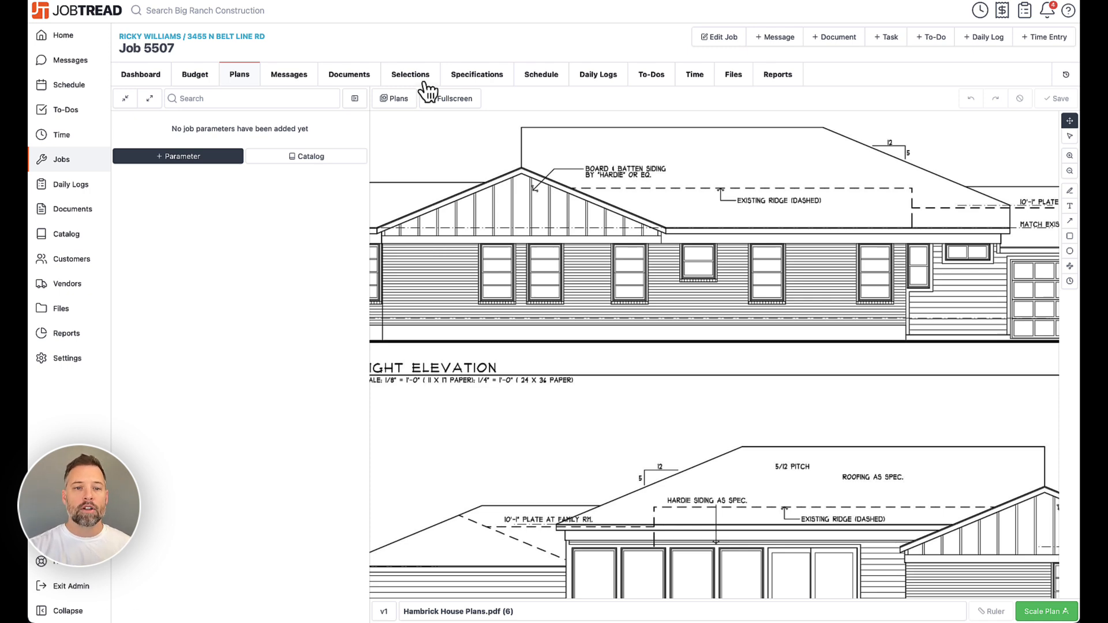
left_click(398, 97)
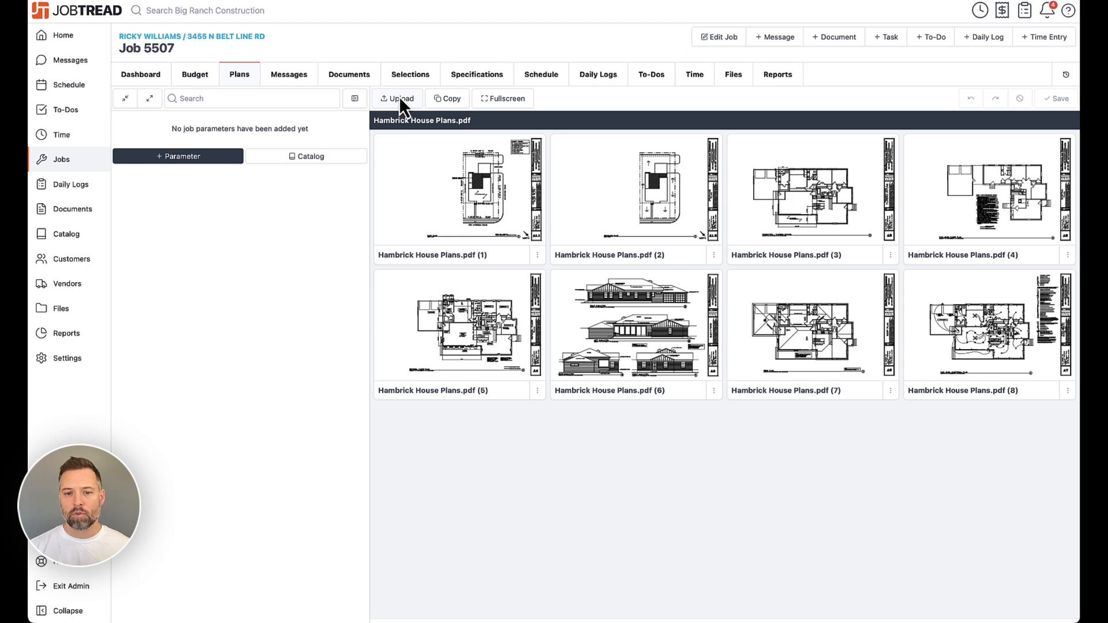
- Add a new Count parameter named Electrical
left_click(474, 307)
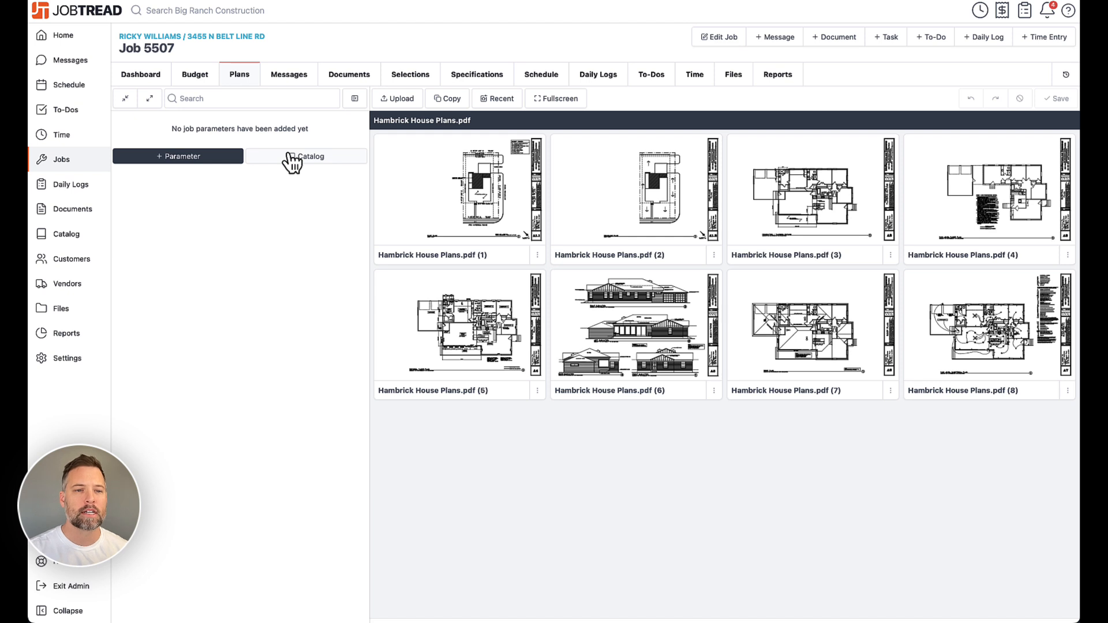
left_click(211, 160)
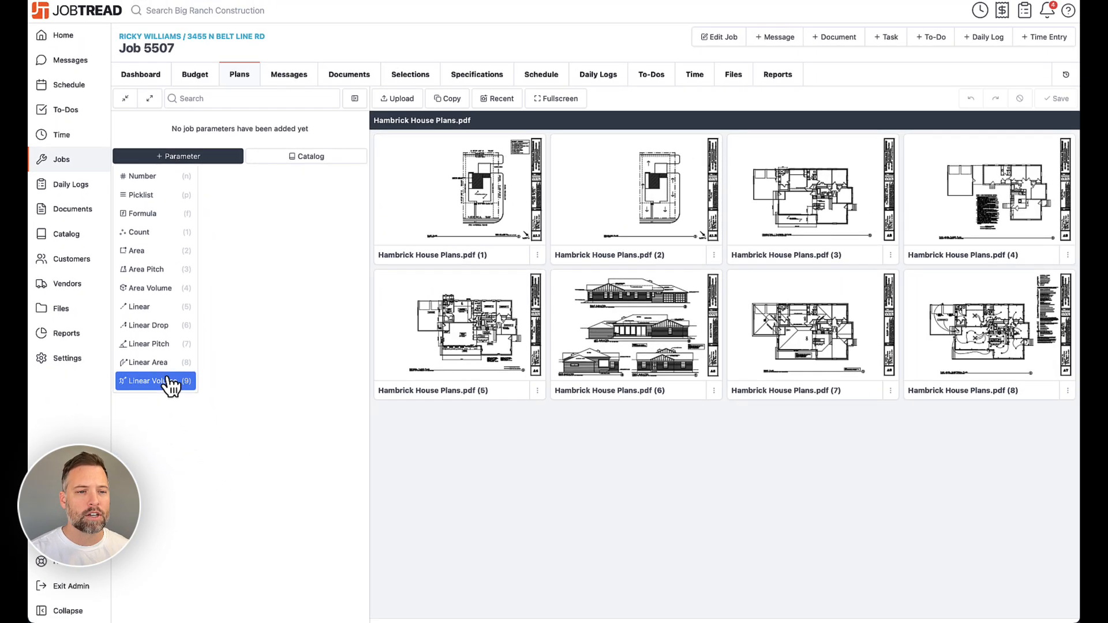
left_click(173, 243)
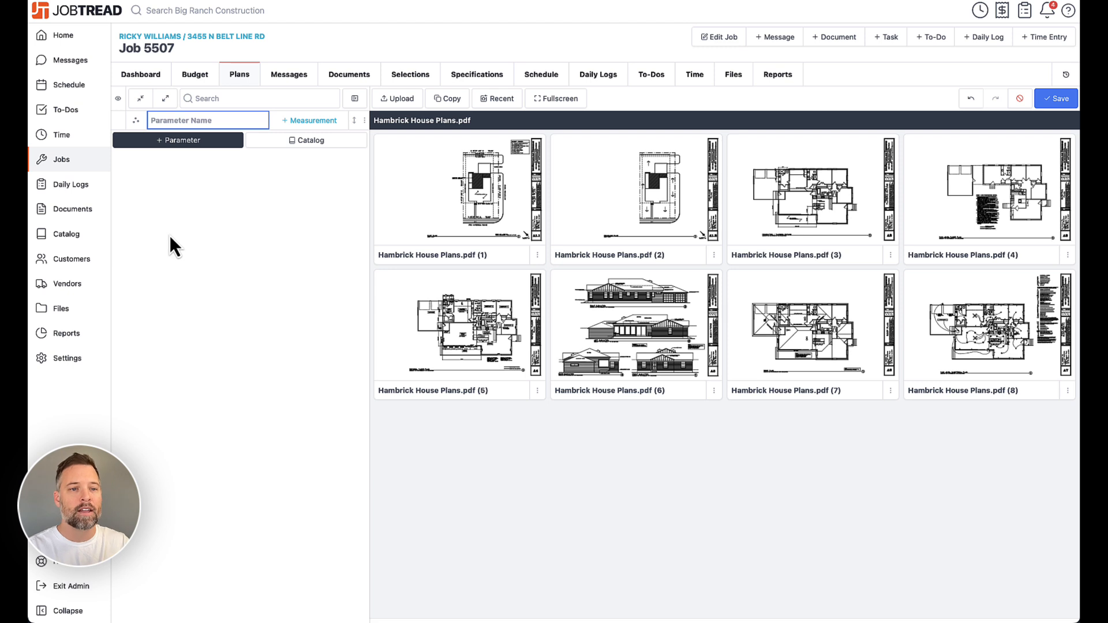
type("Electrical")
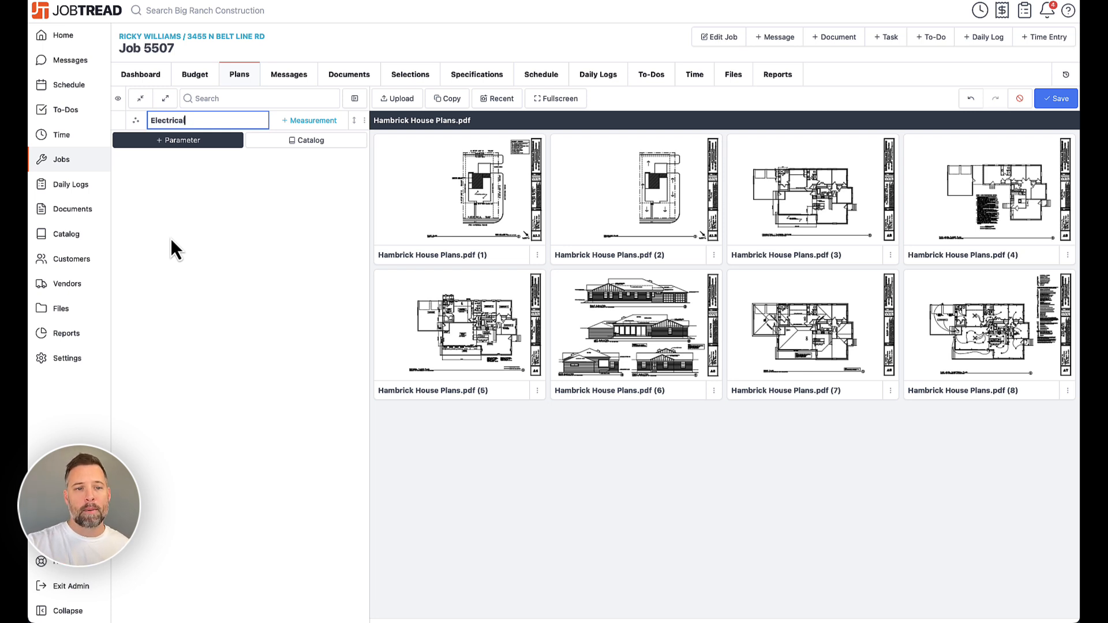
- Add Standard outlets and 220V outlets count measurements under Electrical
left_click(303, 121)
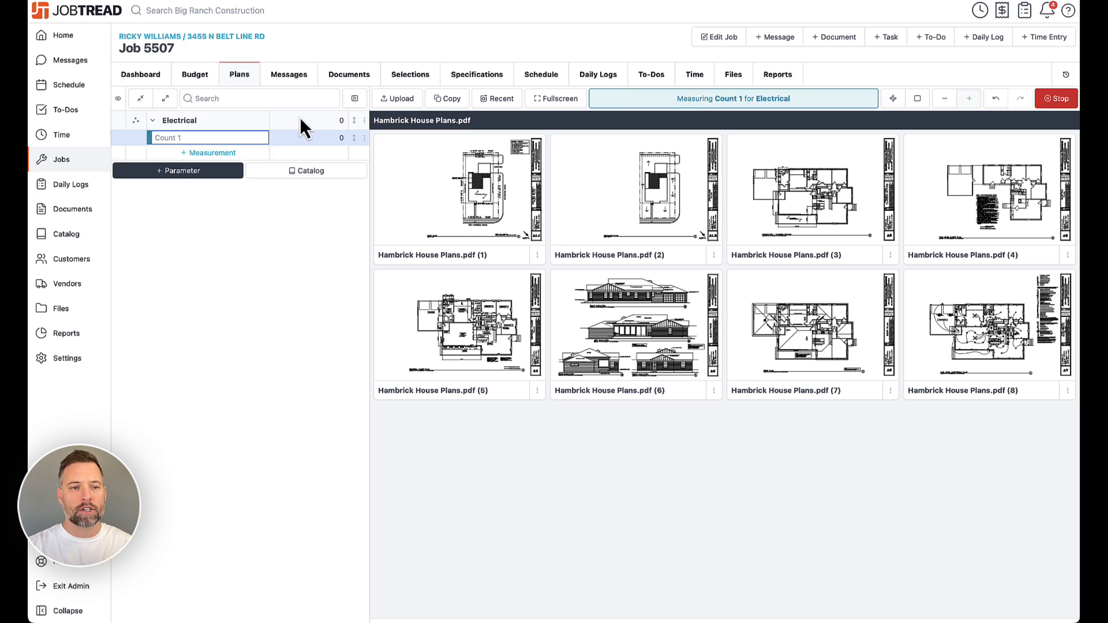
type("Standard")
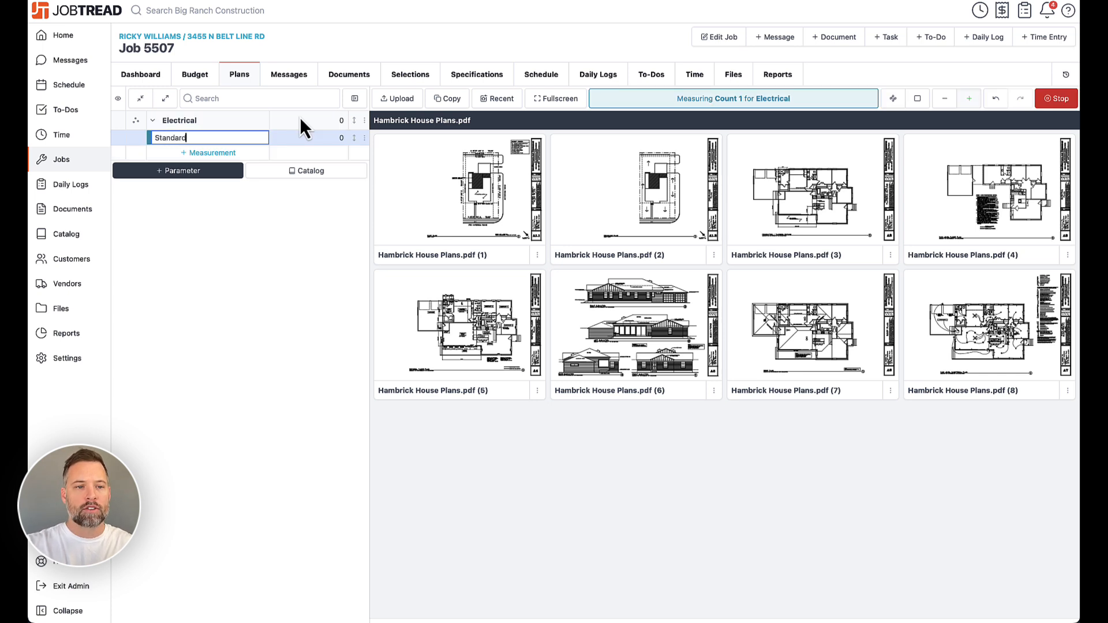
type(" outlets")
key("Return")
type("22")
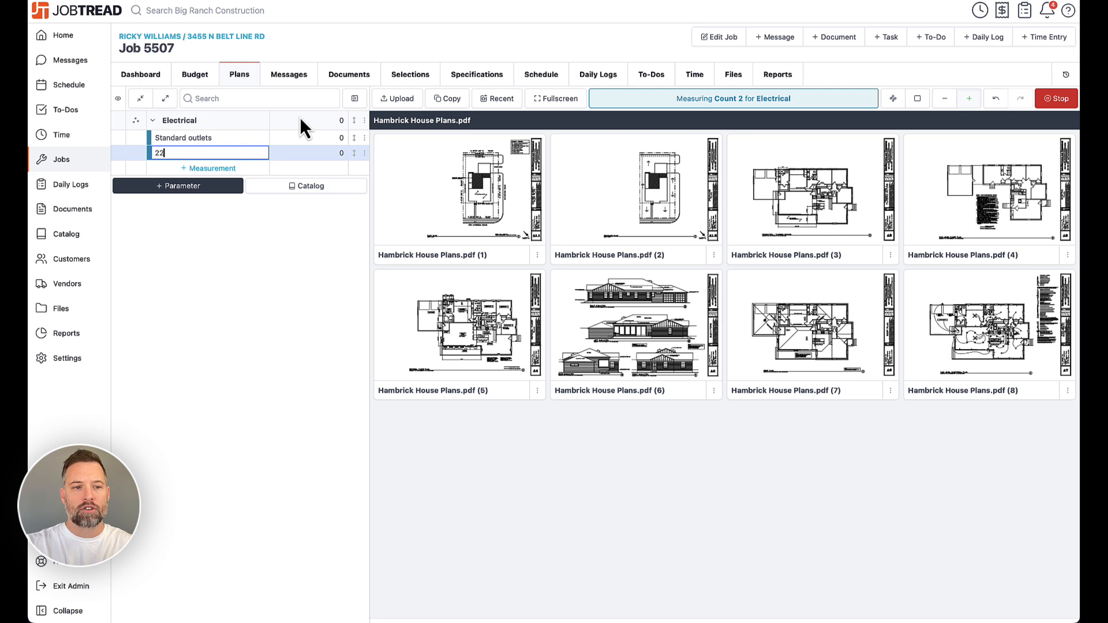
type("0V outlets")
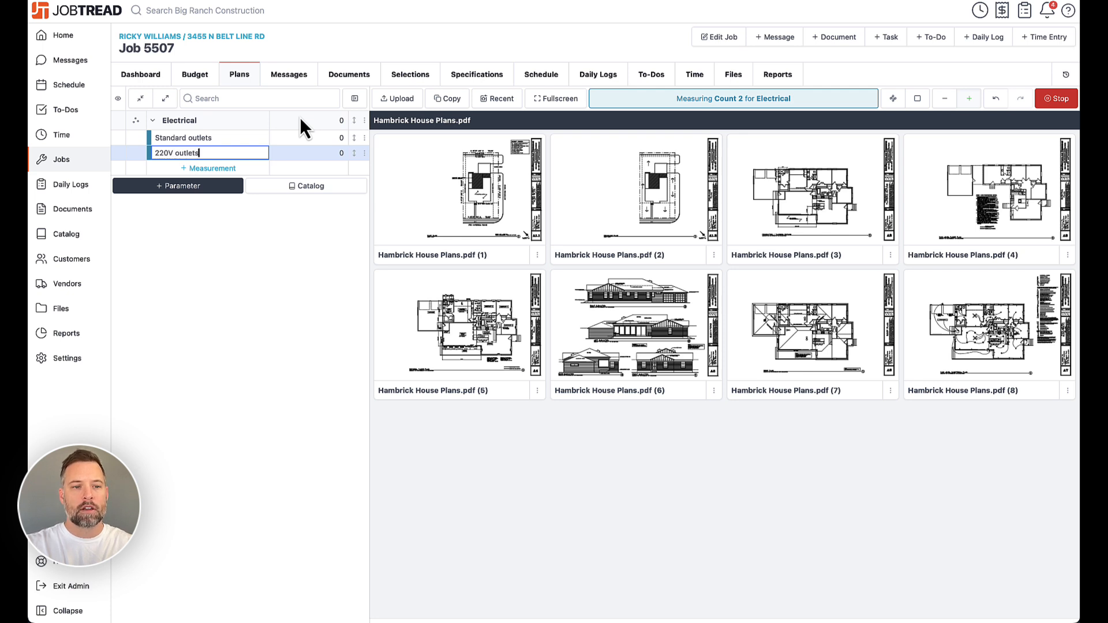
key("Return")
- Add GFCI outlets and Can lights count measurements, then stop measuring
type("GFCI")
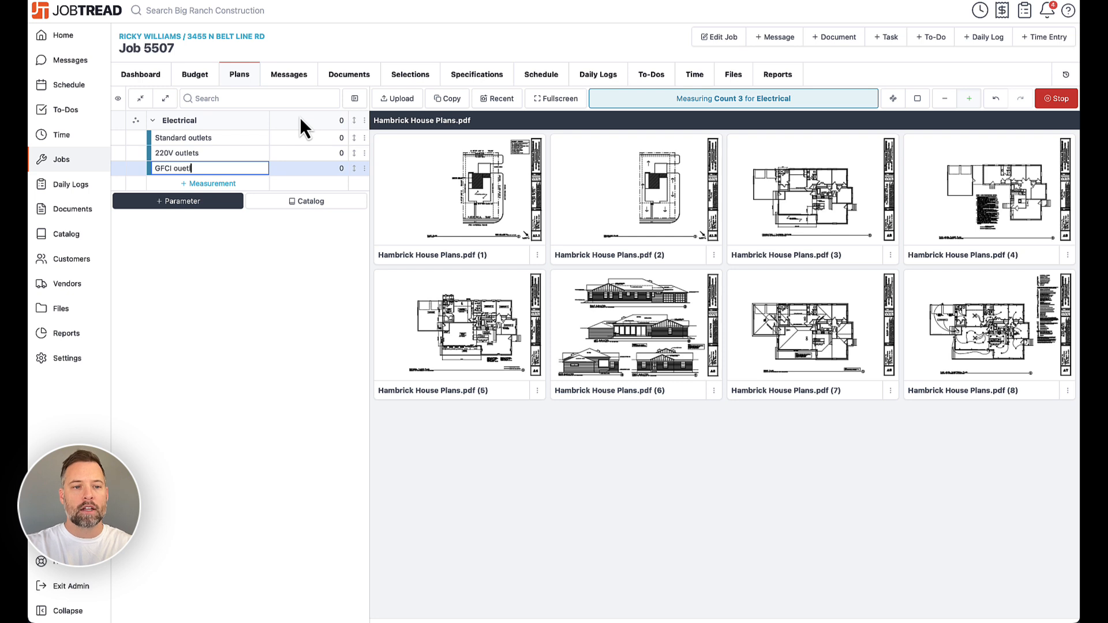
type(" outle")
key("BackSpace")
type("tlets")
key("Return")
type("Can lights")
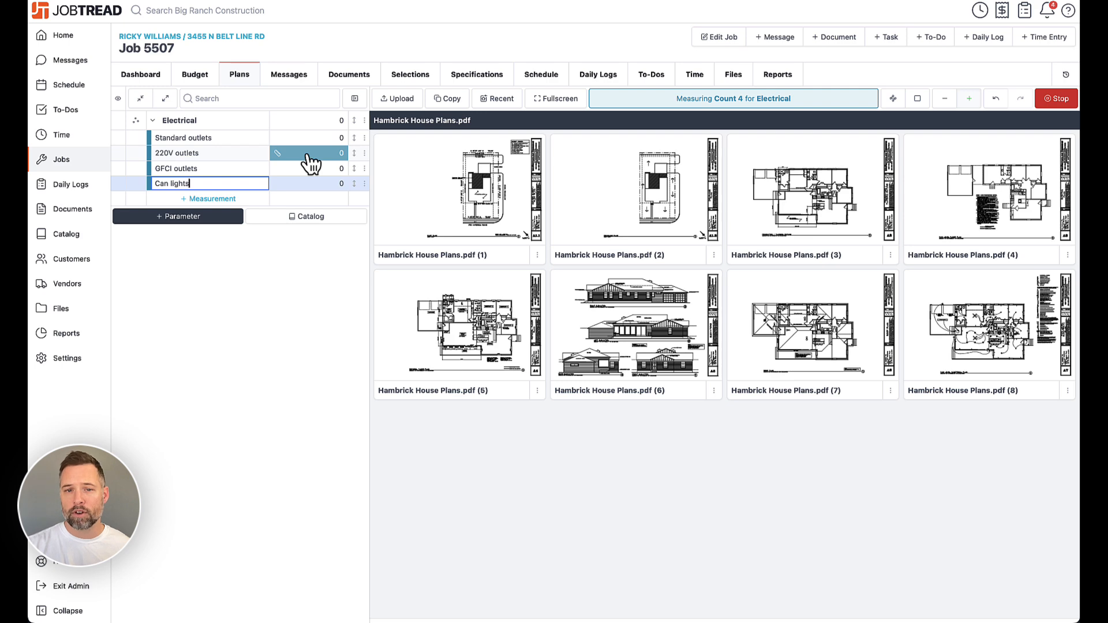
left_click(1056, 99)
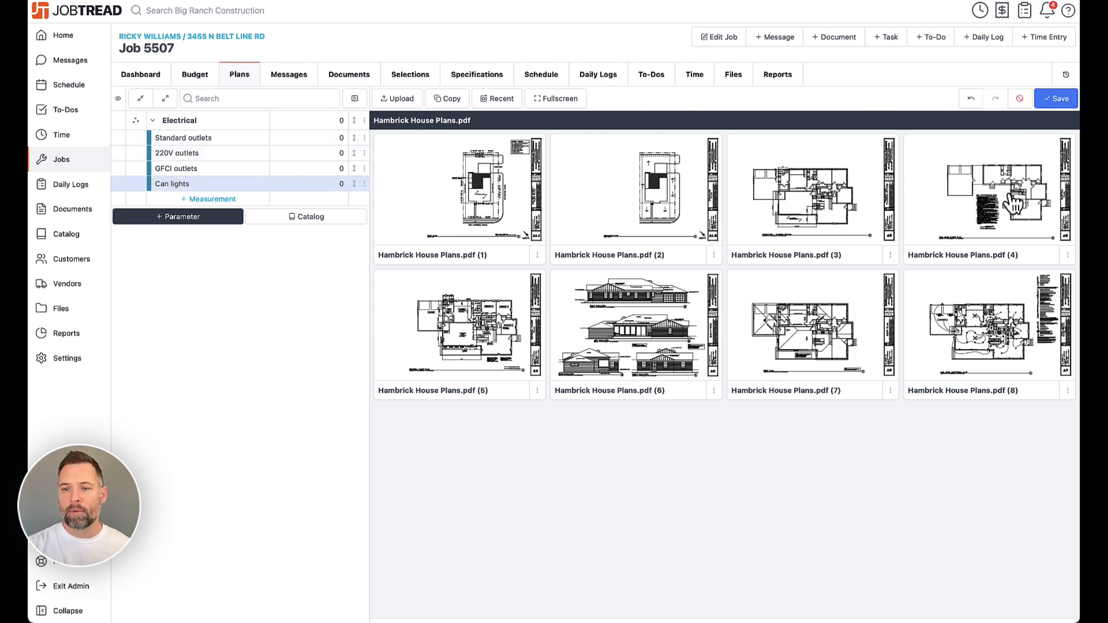
- Open the main level electrical plan sheet and mark seven standard outlets on it
left_click(969, 318)
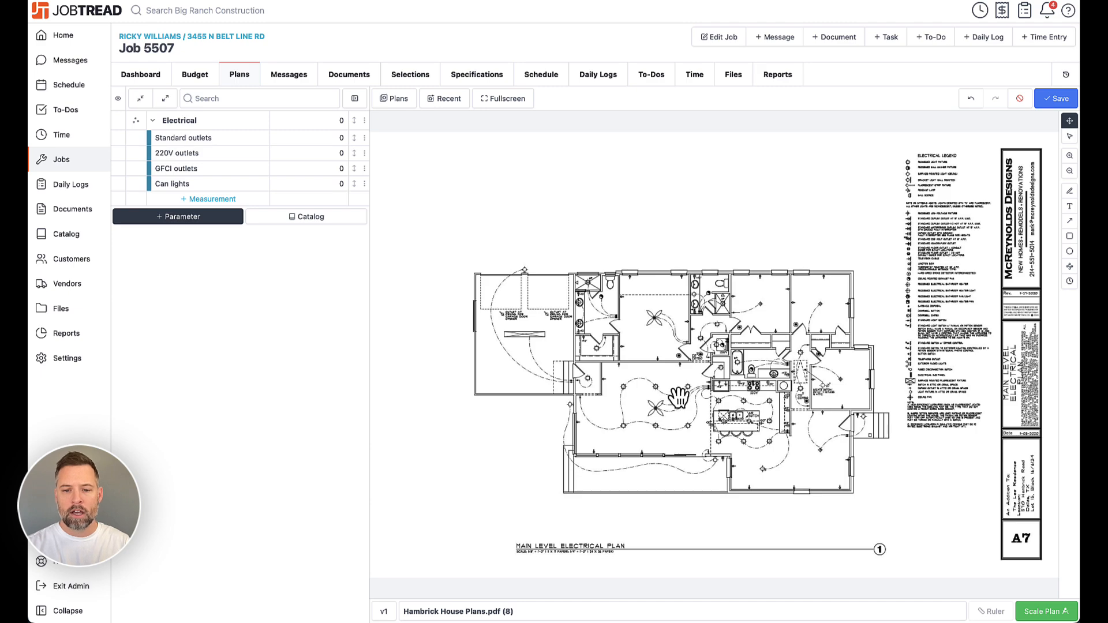
scroll(679, 398, "up", 5)
scroll(679, 397, "down", 5)
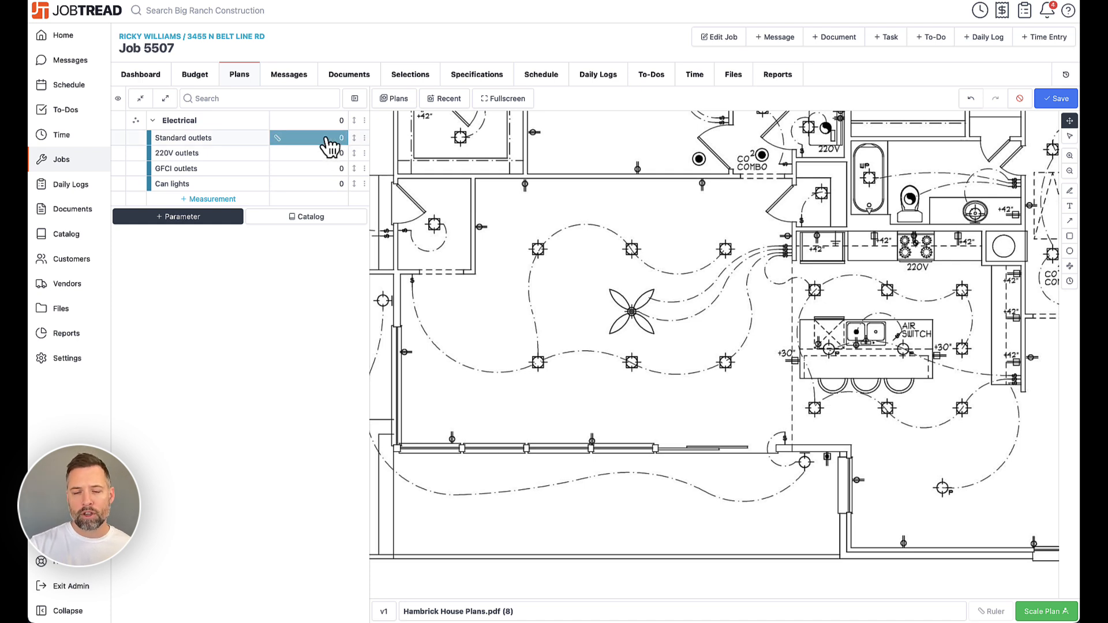
left_click(328, 141)
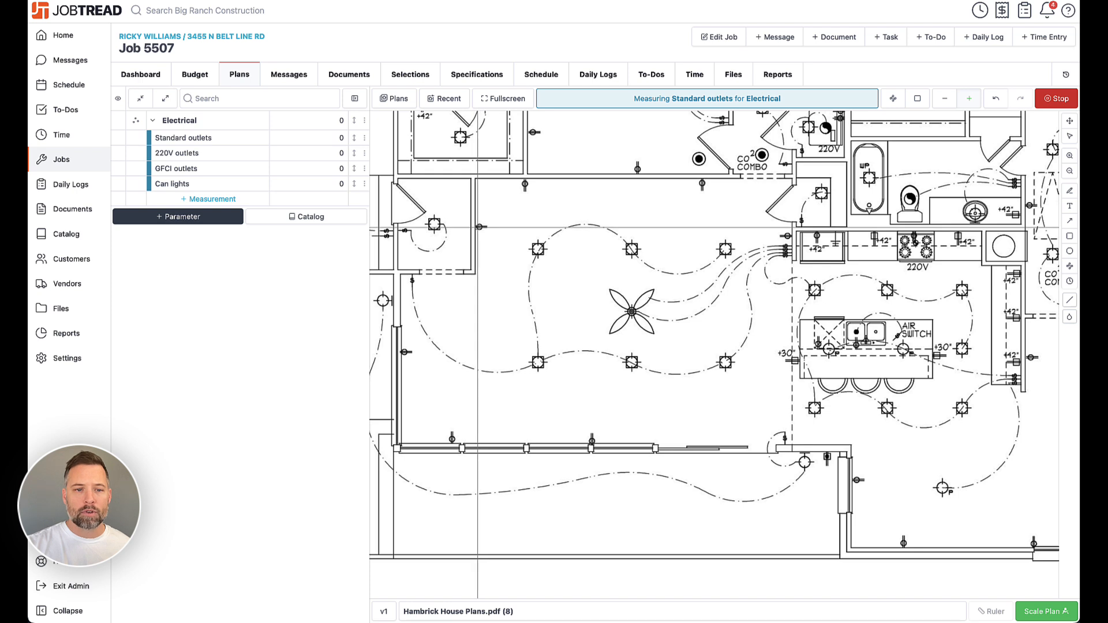
left_click(479, 227)
left_click(526, 184)
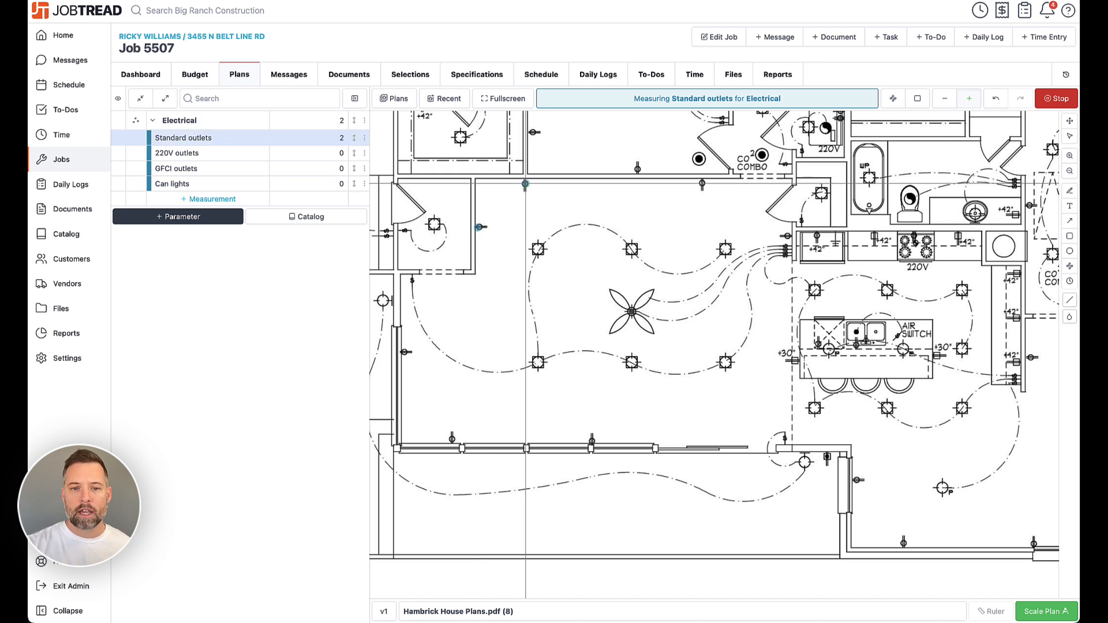
left_click(702, 184)
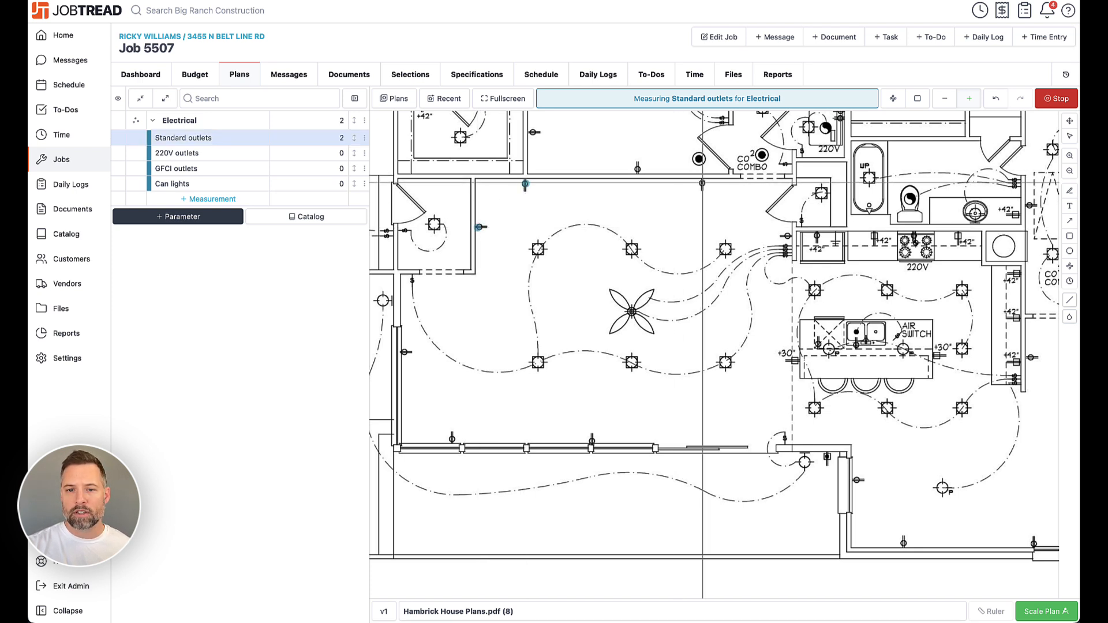
left_click(788, 236)
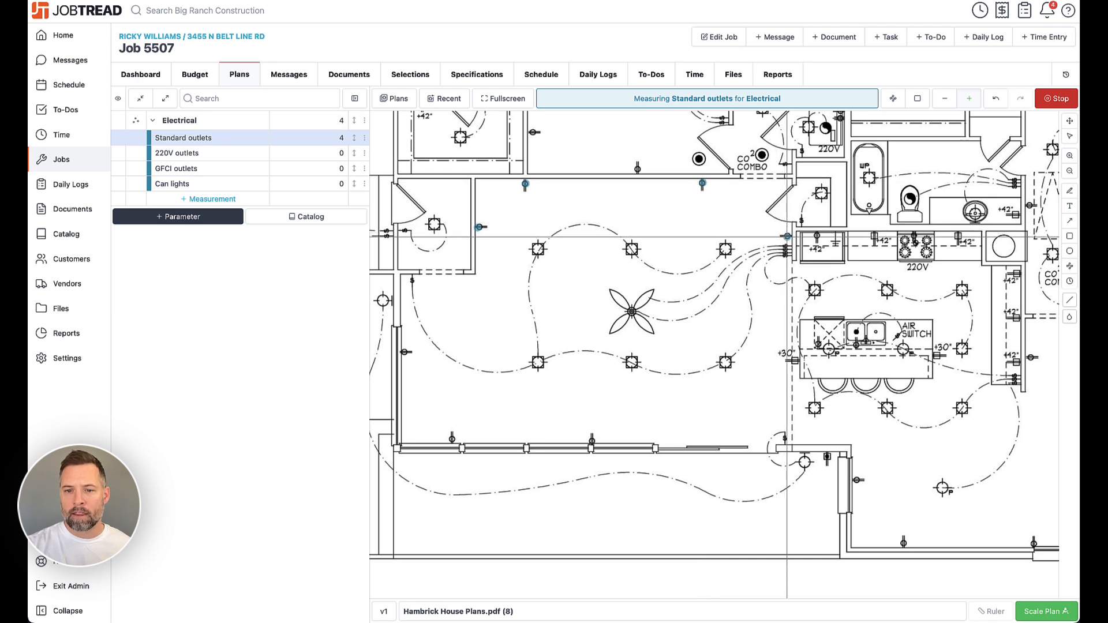
left_click(591, 440)
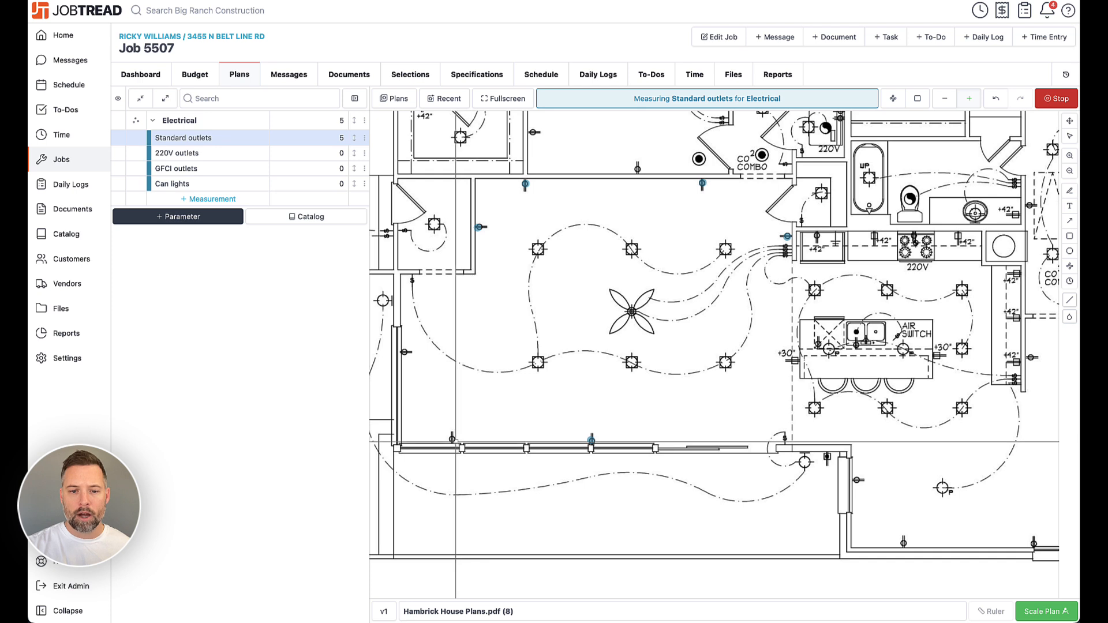
left_click(452, 439)
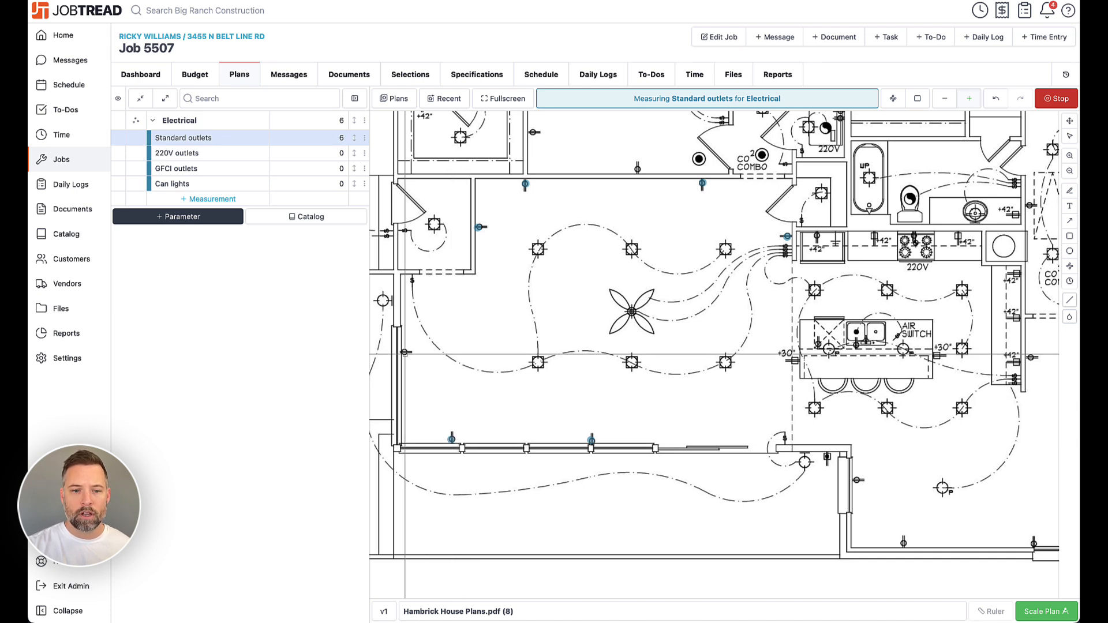
left_click(404, 352)
key("Escape")
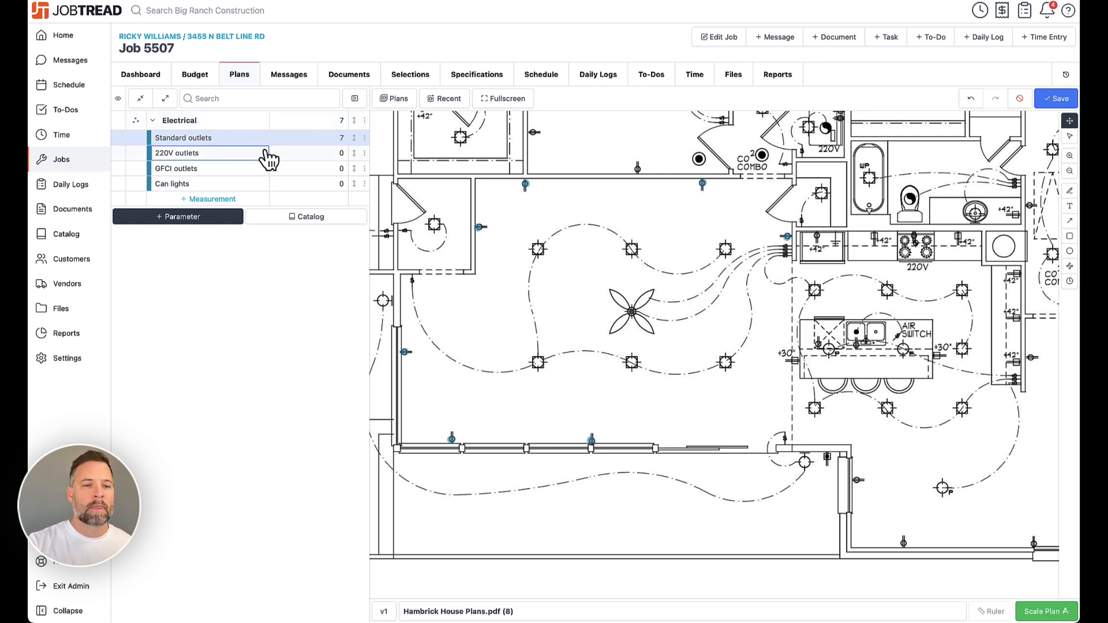
- Colour the Can lights measurement purple and mark four can lights on the electrical plan
left_click(149, 186)
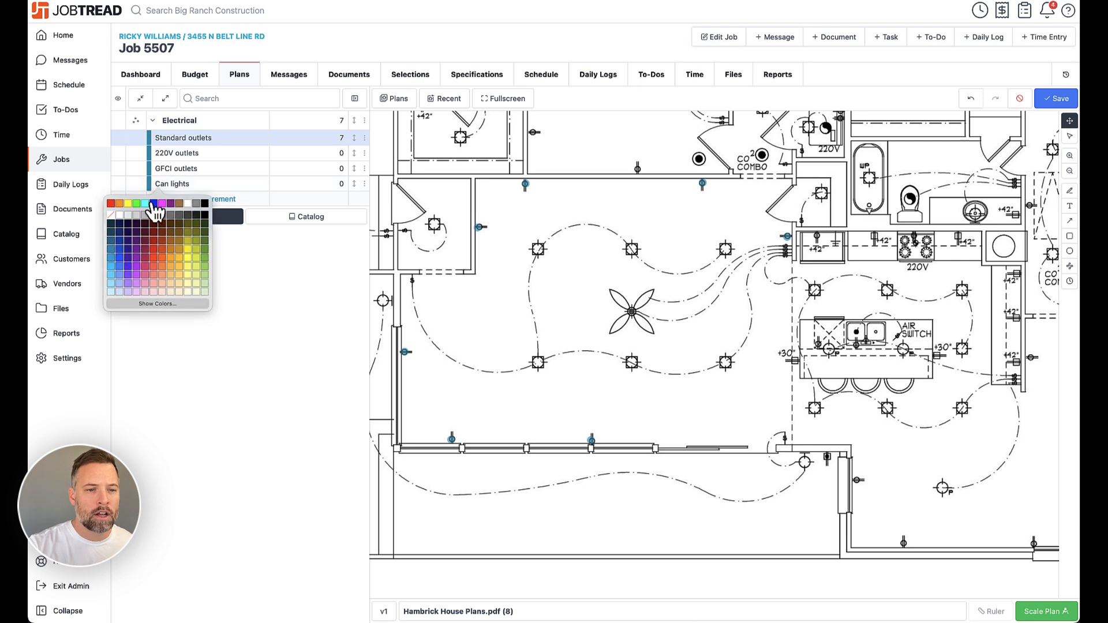
left_click(138, 268)
left_click(329, 184)
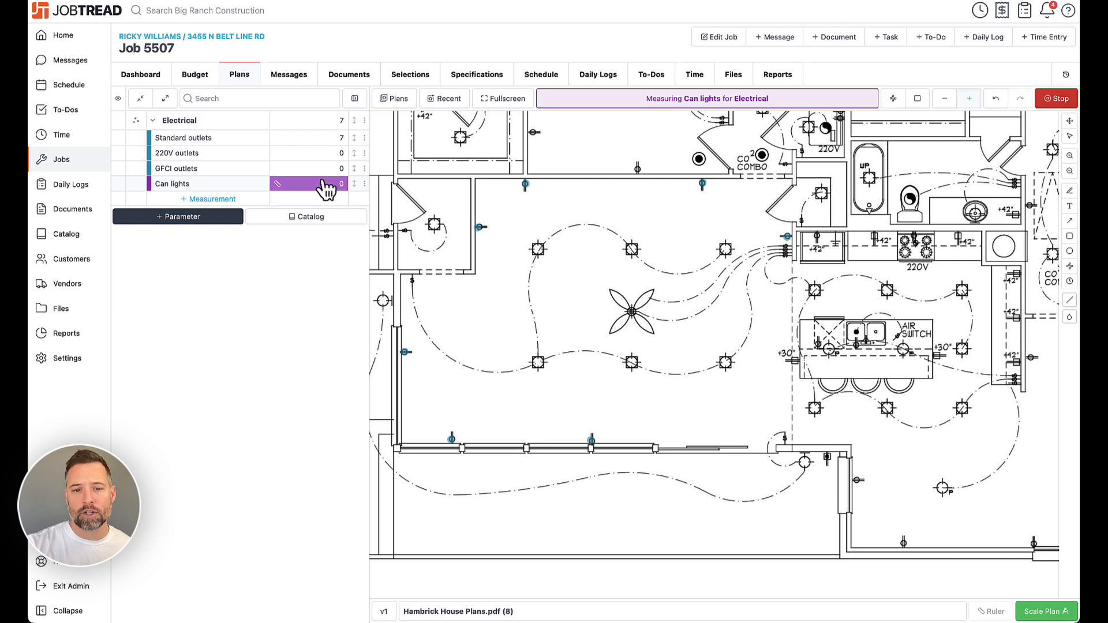
left_click(538, 248)
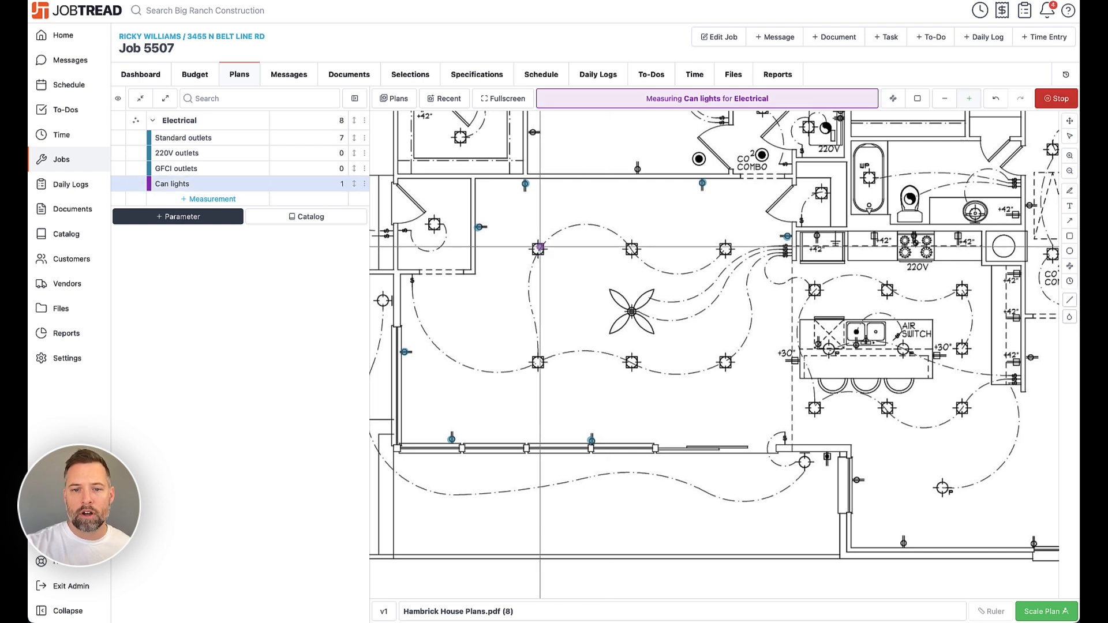
left_click(631, 249)
left_click(725, 250)
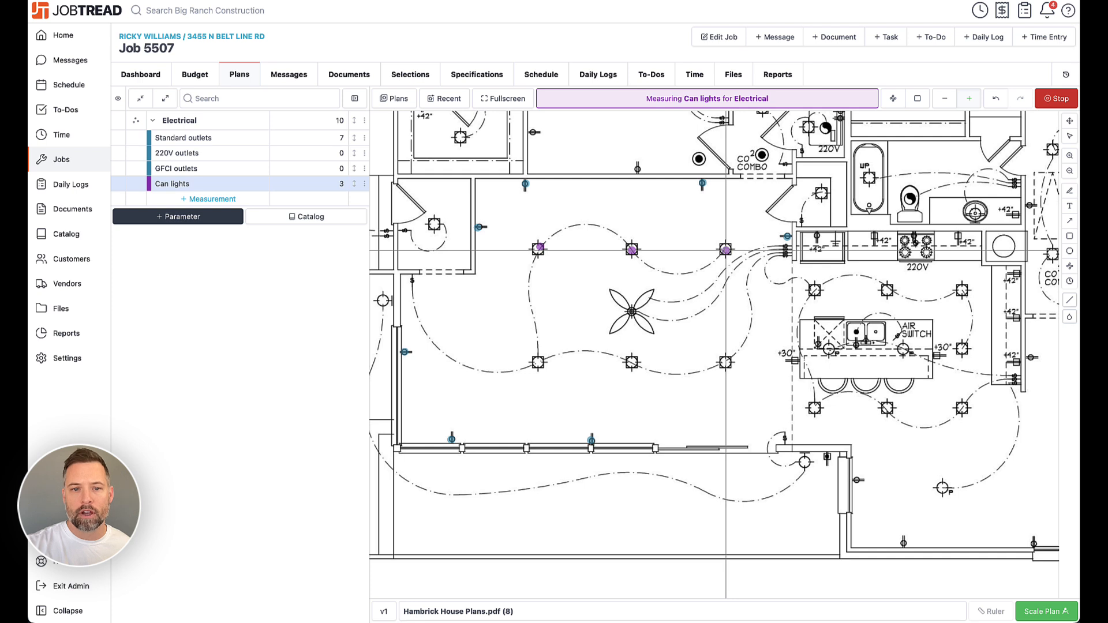
left_click(538, 362)
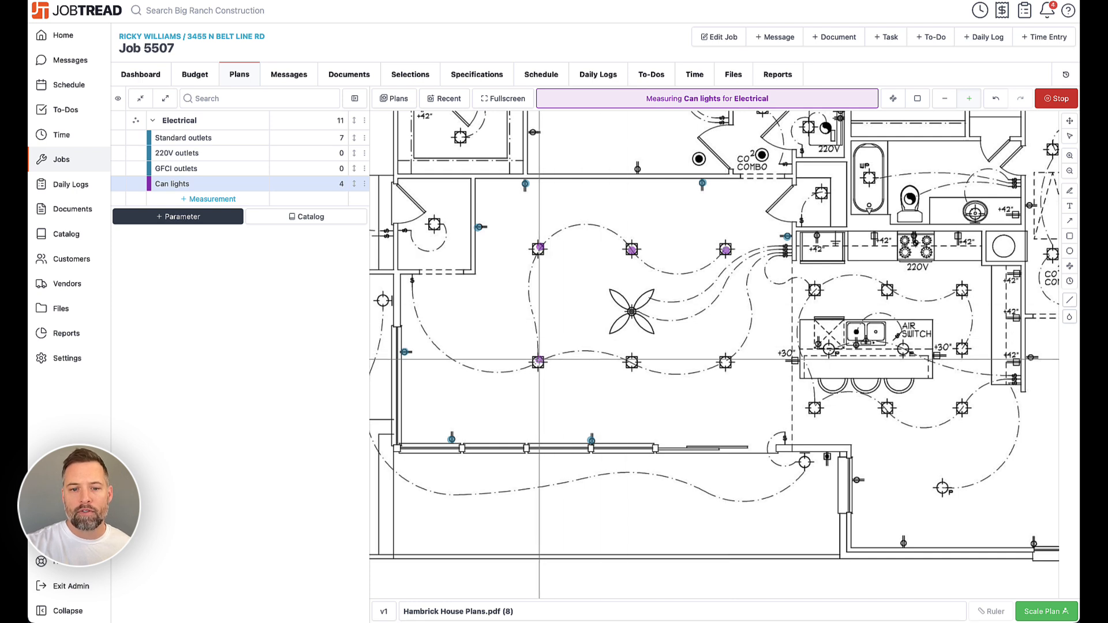
key("Escape")
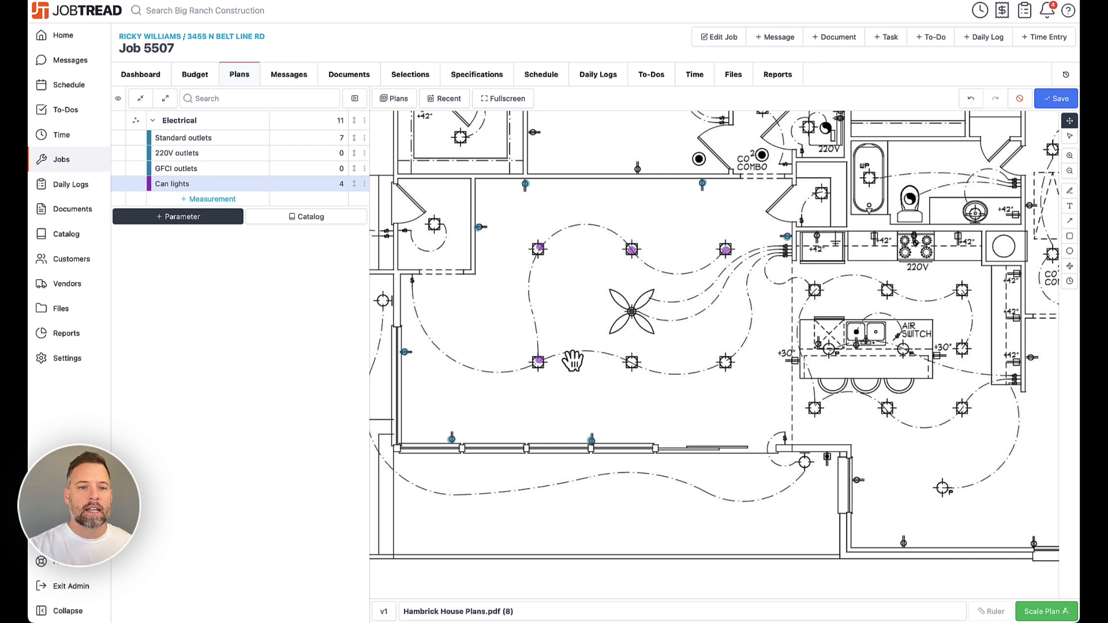
- Open the recent plans list
mouse_move(339, 186)
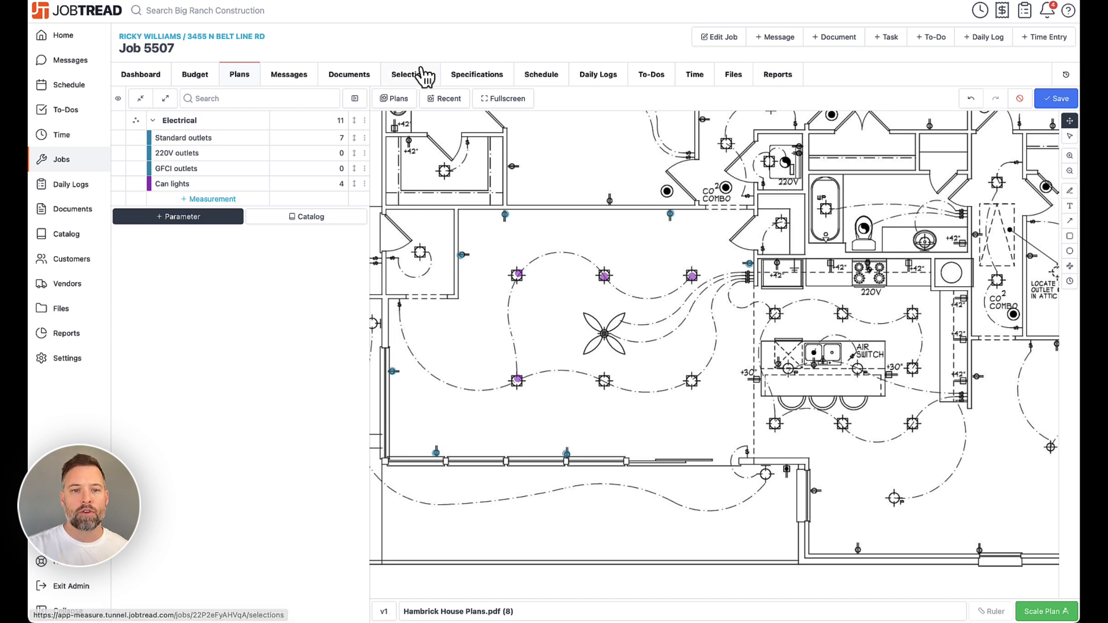
left_click(445, 108)
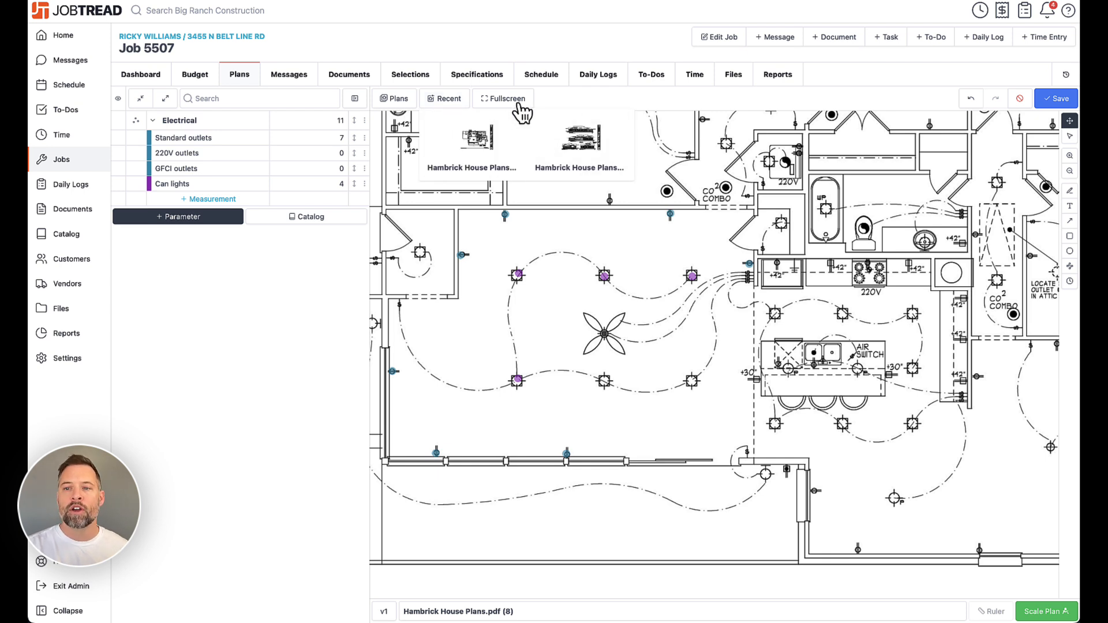
left_click(569, 101)
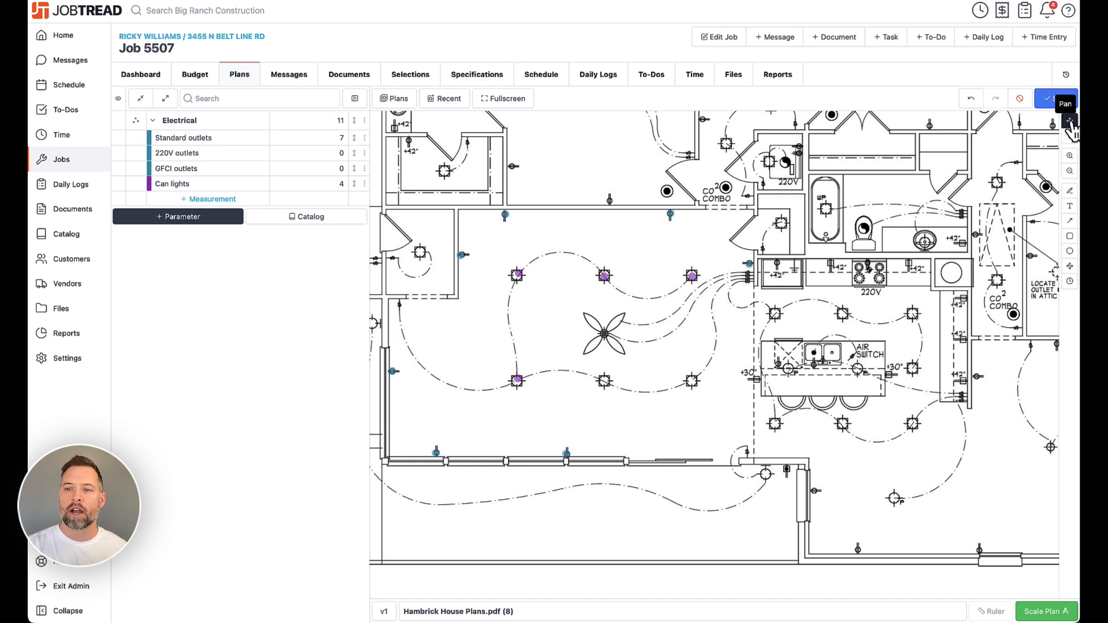
left_click_drag(781, 217, 759, 246)
scroll(760, 245, "down", 5)
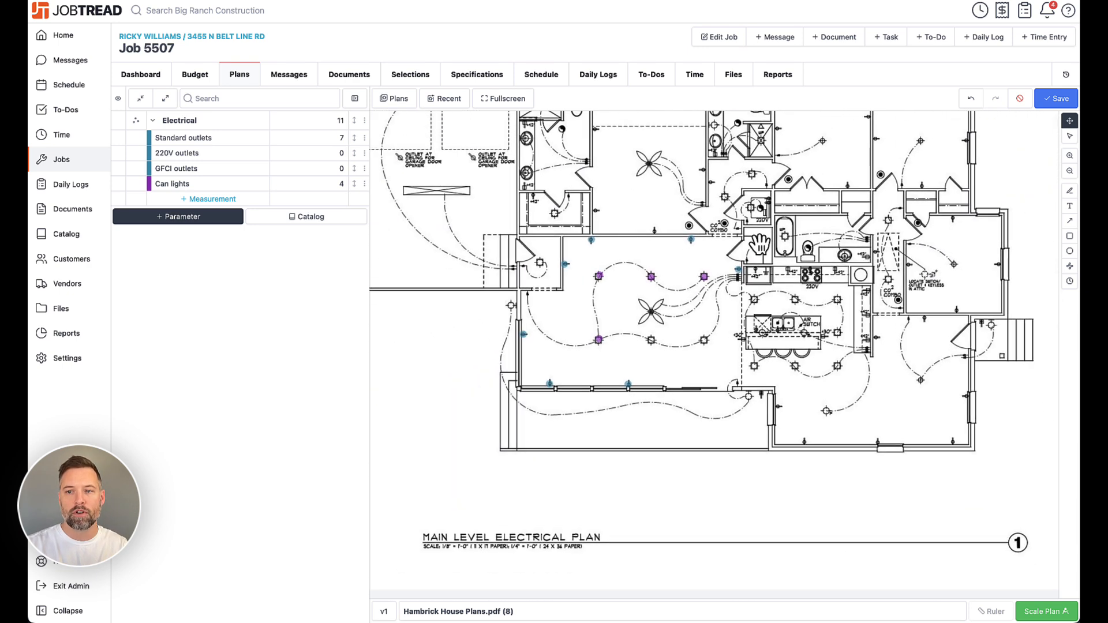
left_click(1070, 137)
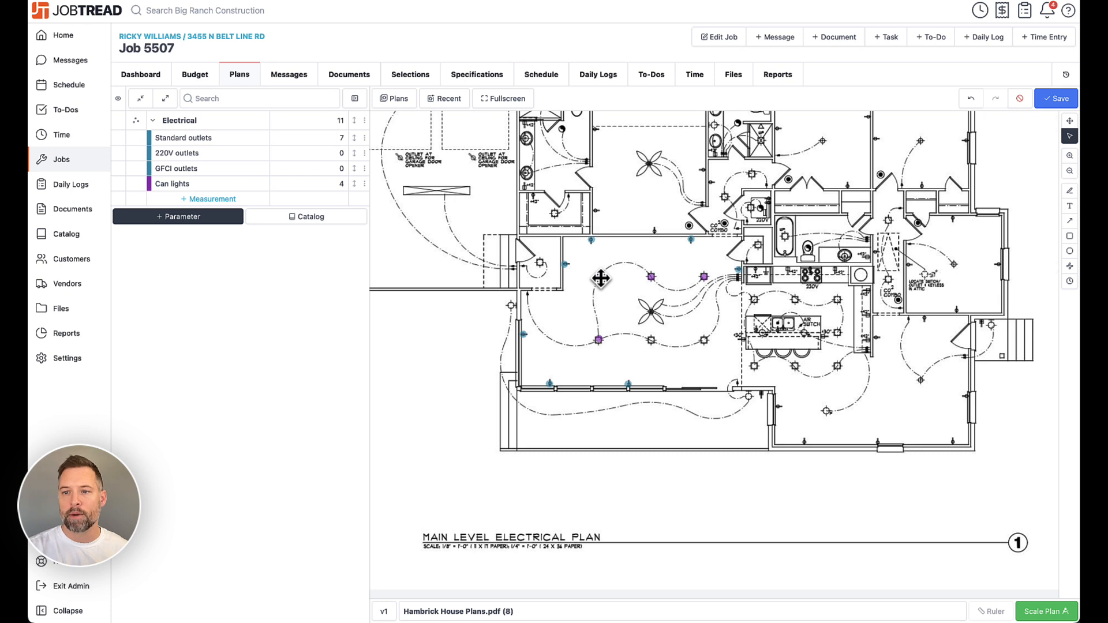
left_click(1070, 173)
left_click(1072, 158)
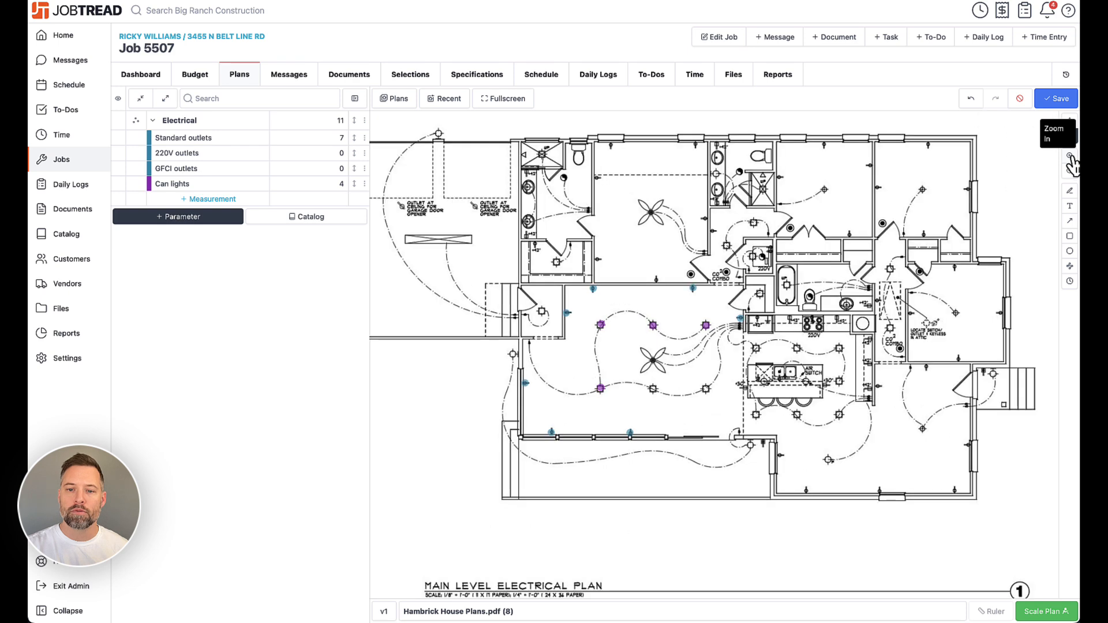
left_click(1072, 159)
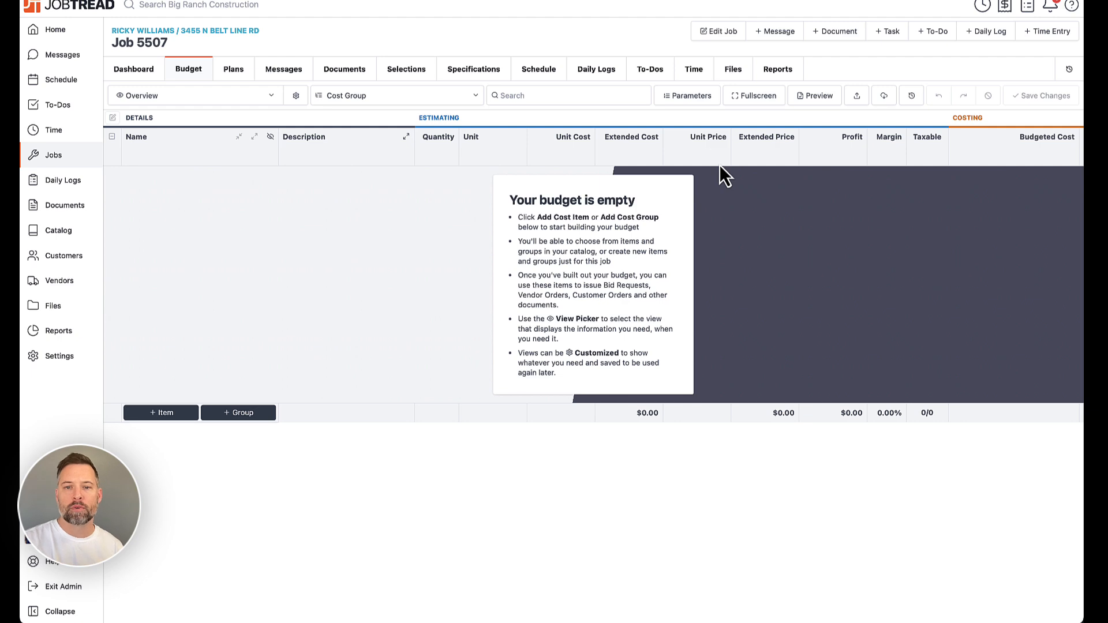
- Review the Electrical measurements in the job parameters from the budget
left_click(695, 99)
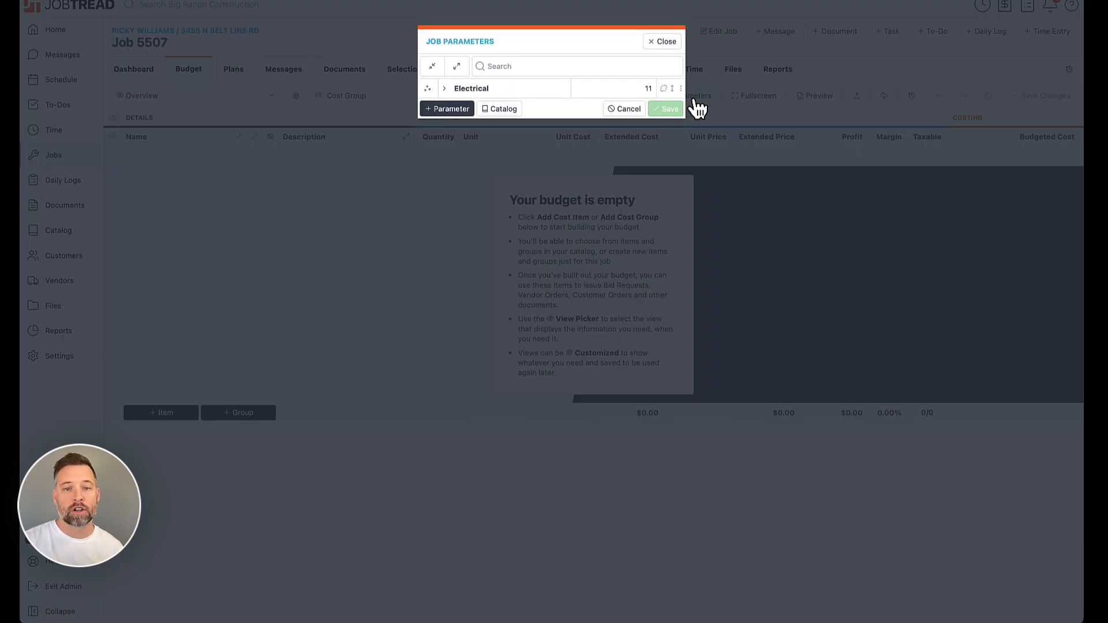
left_click(446, 90)
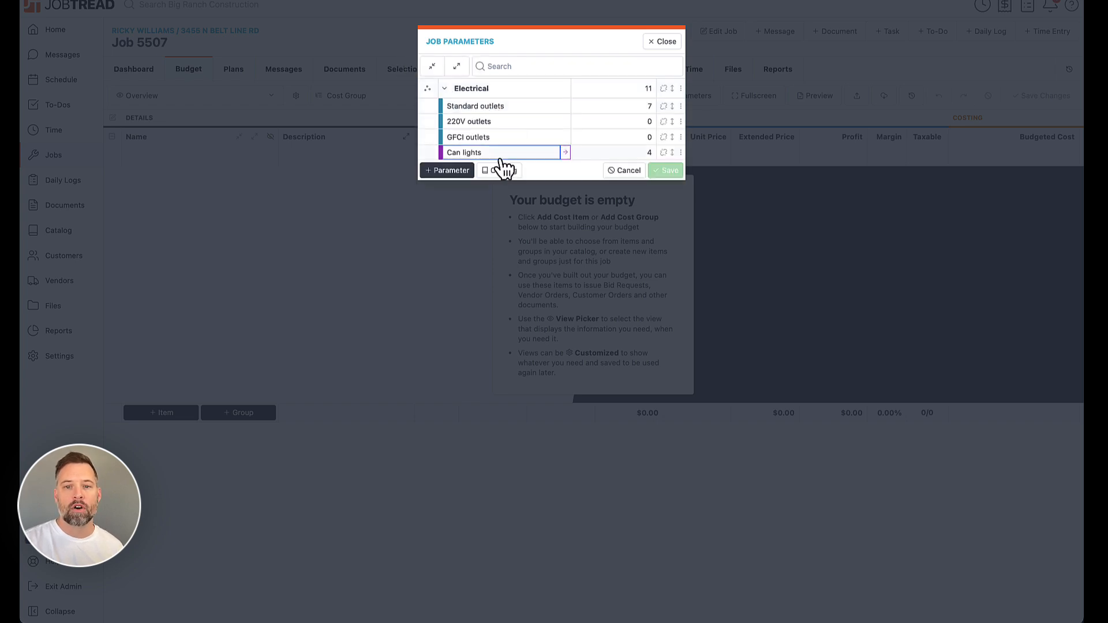
left_click(662, 41)
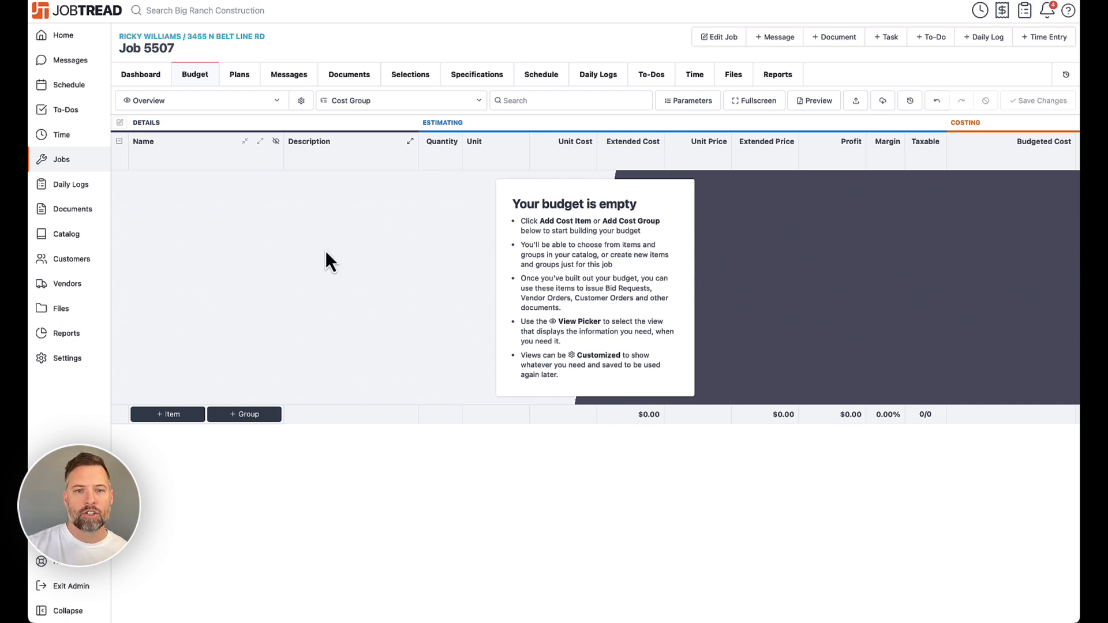
- Add the Exterior Siding cost group from the catalog to the empty budget
left_click(247, 414)
type("siding")
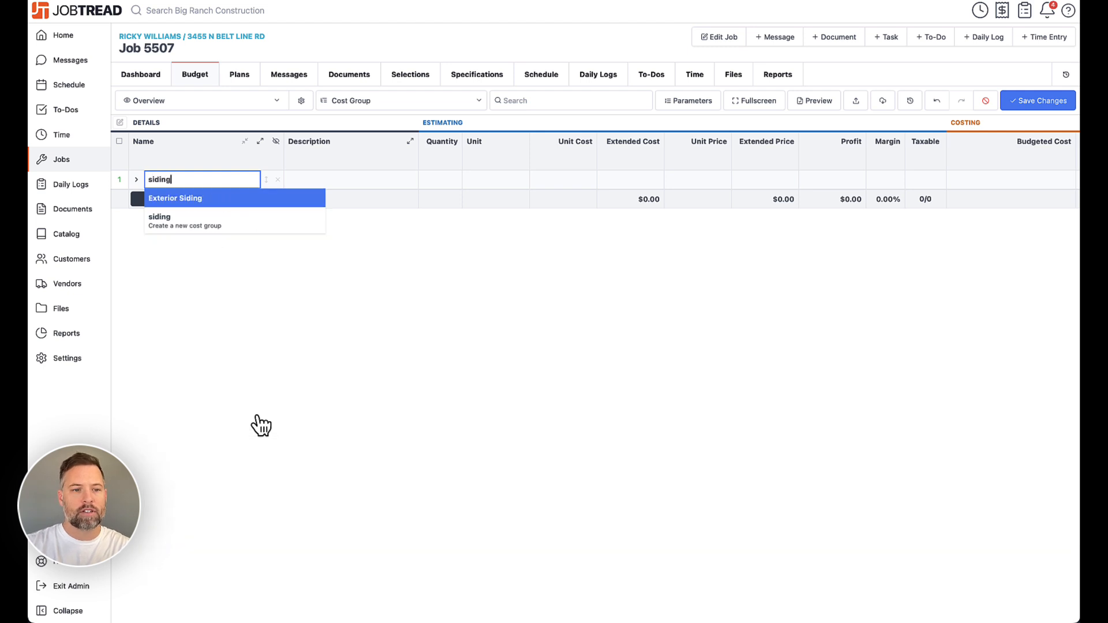
left_click(207, 199)
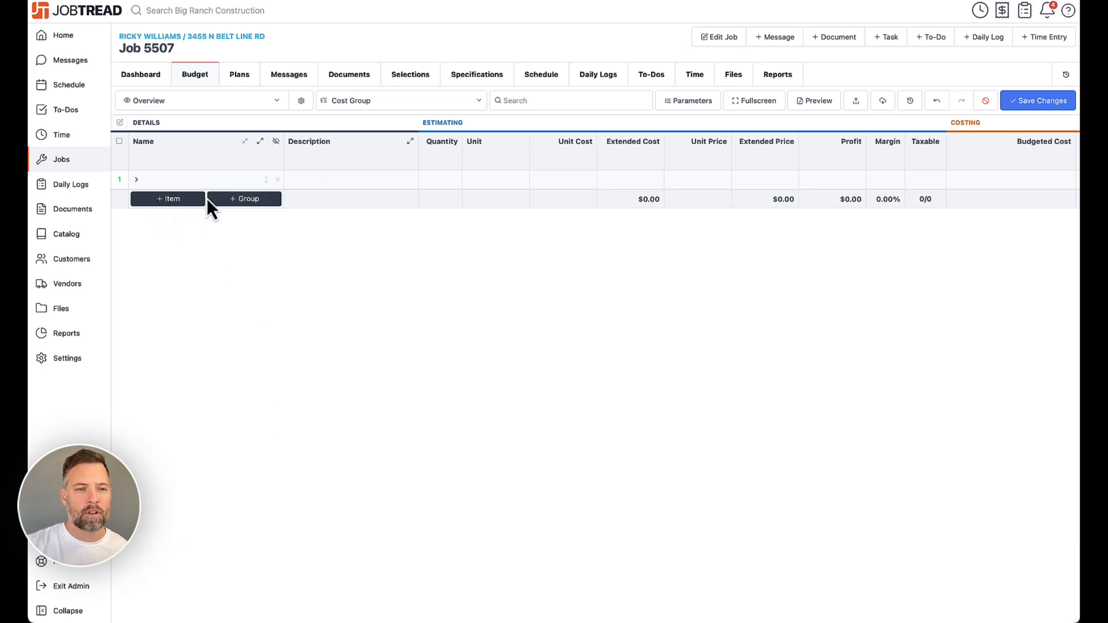
left_click(138, 181)
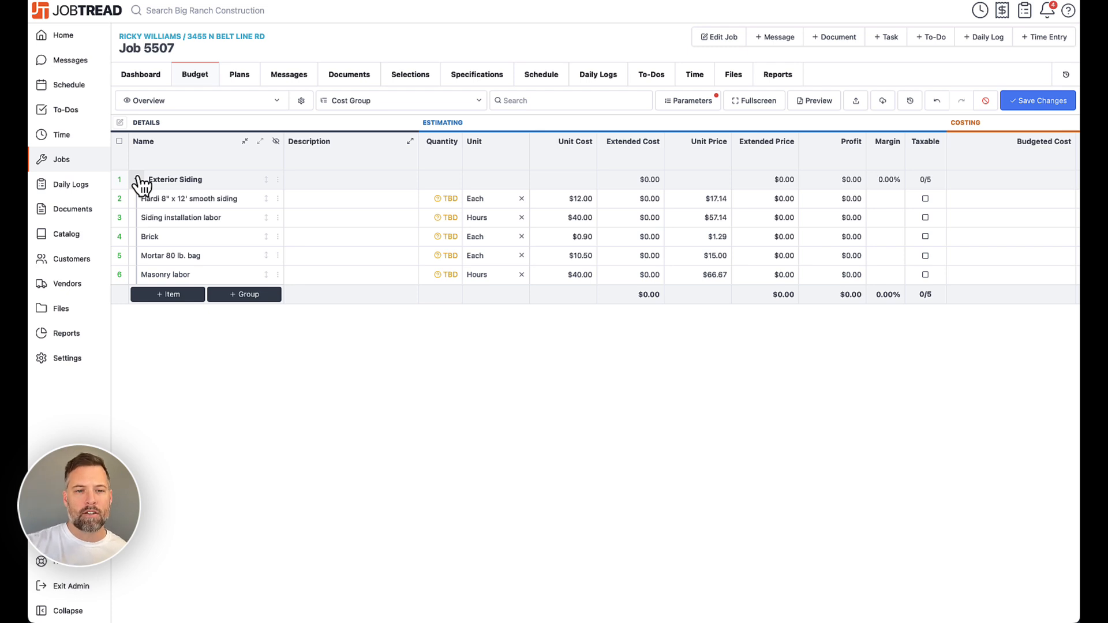
- Inspect the quantity formula of the Hardi 8" x 12" smooth siding cost item
left_click(278, 199)
left_click(296, 202)
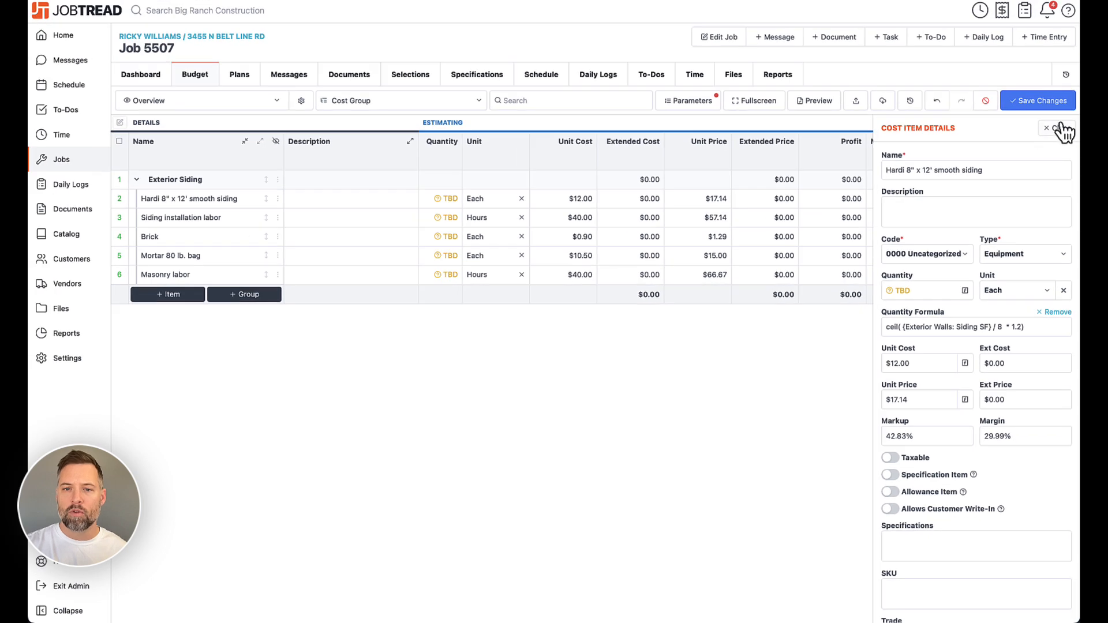
left_click(1064, 129)
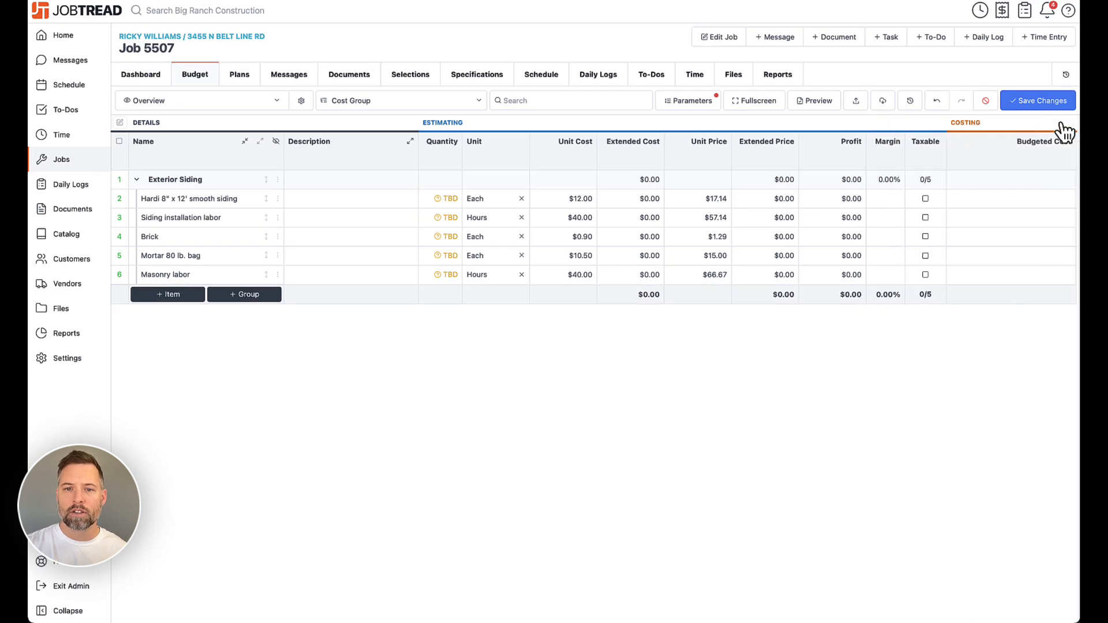
- Expand the Exterior Walls parameter with Siding SF and Brick SF and save the job parameters
left_click(696, 104)
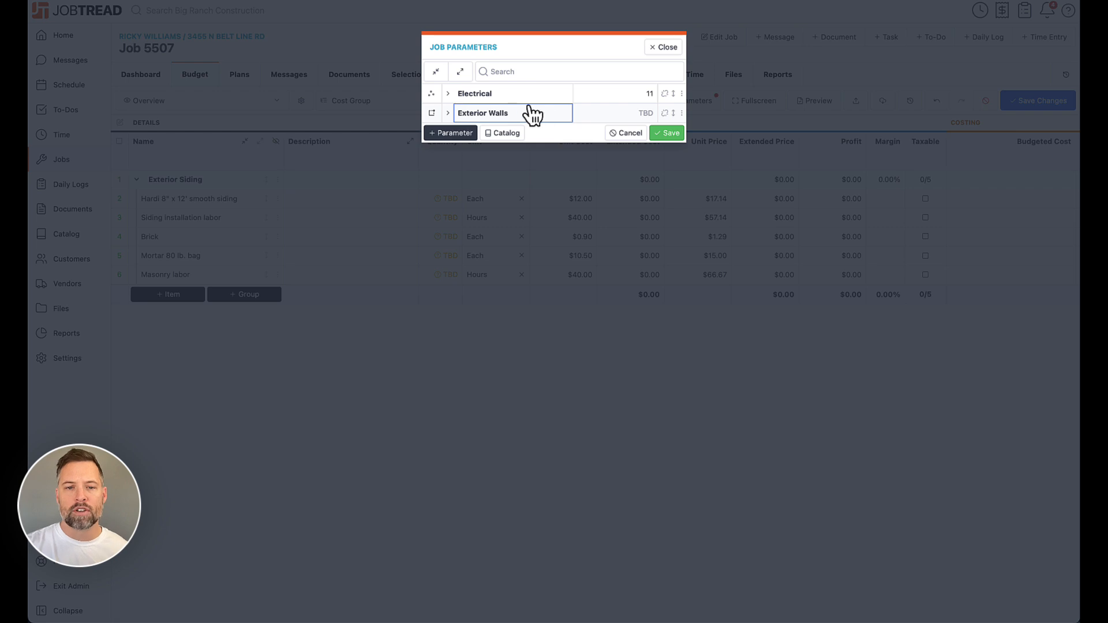
left_click(448, 114)
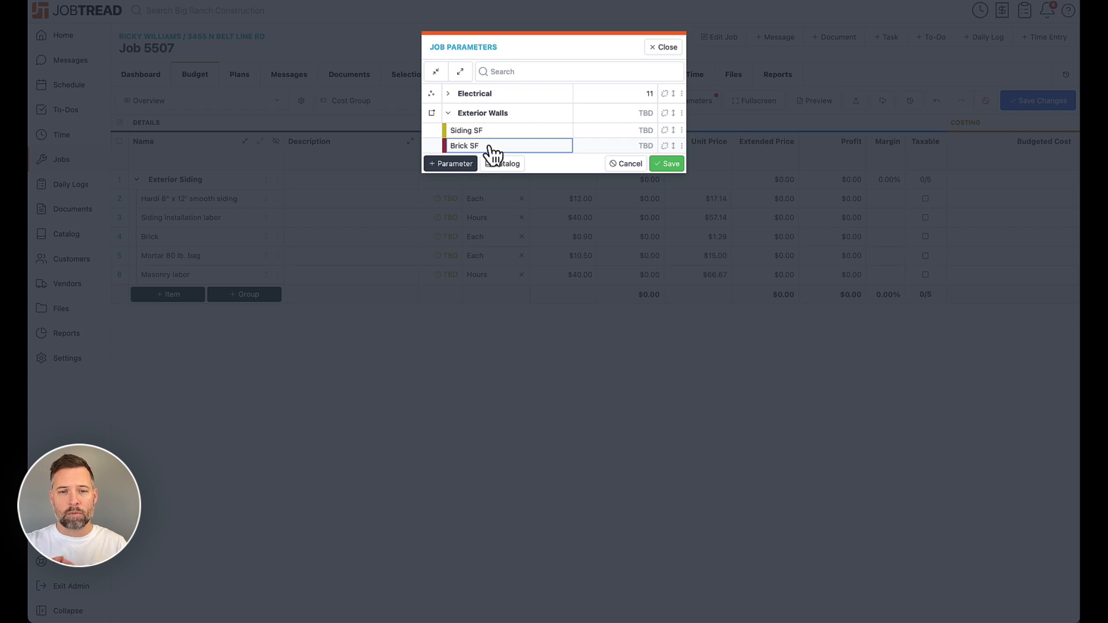
left_click(672, 165)
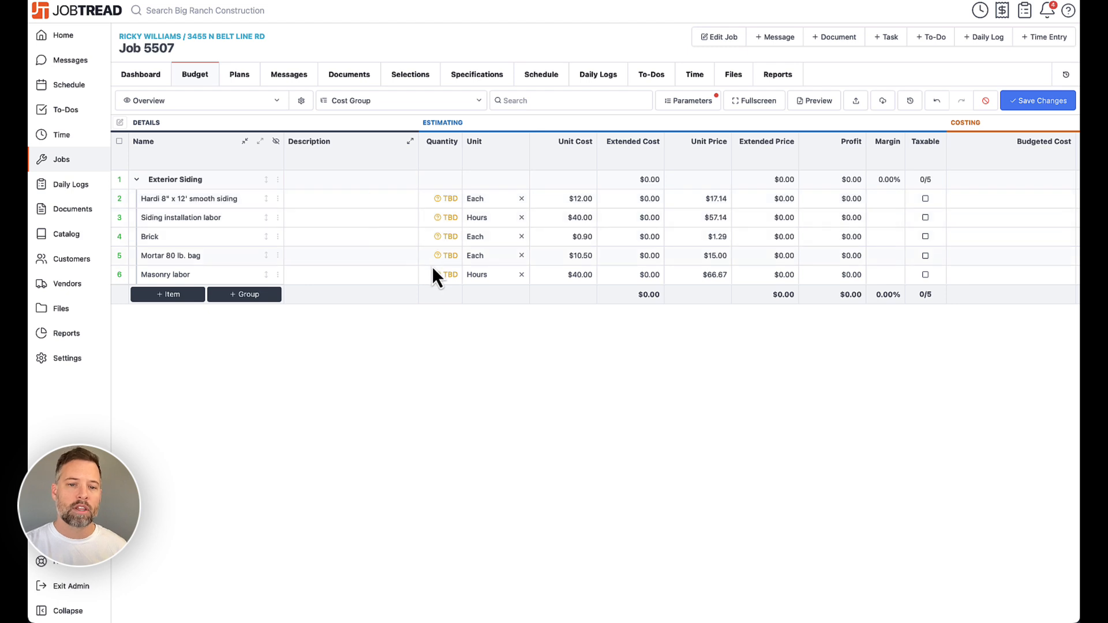
- Expand the Exterior Walls measurements on the Plans tab and open the elevations sheet
mouse_move(447, 199)
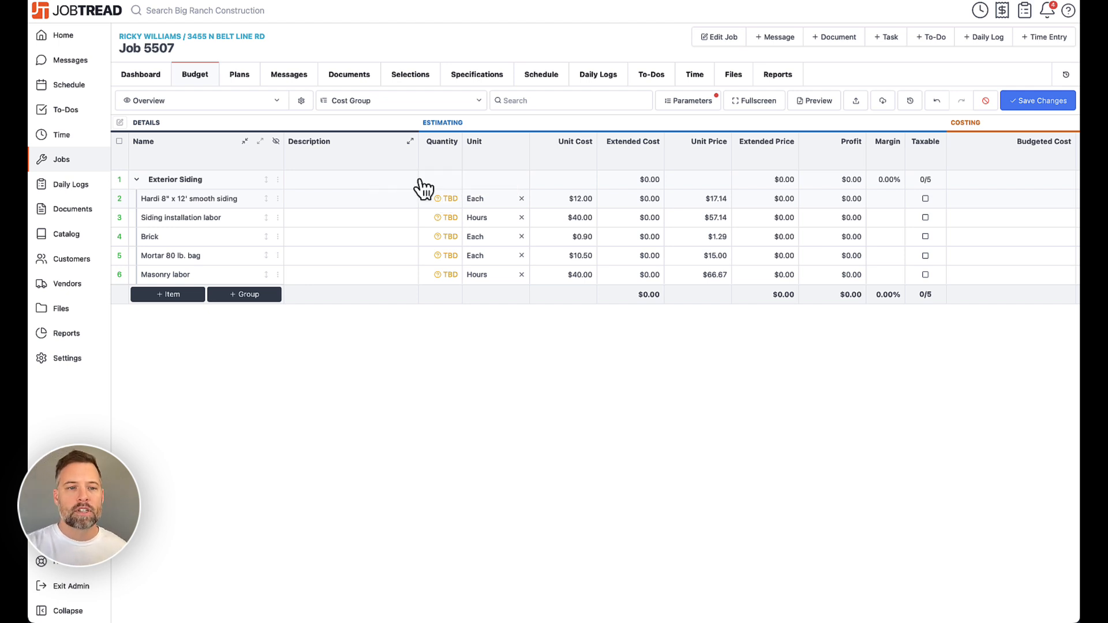
left_click(240, 81)
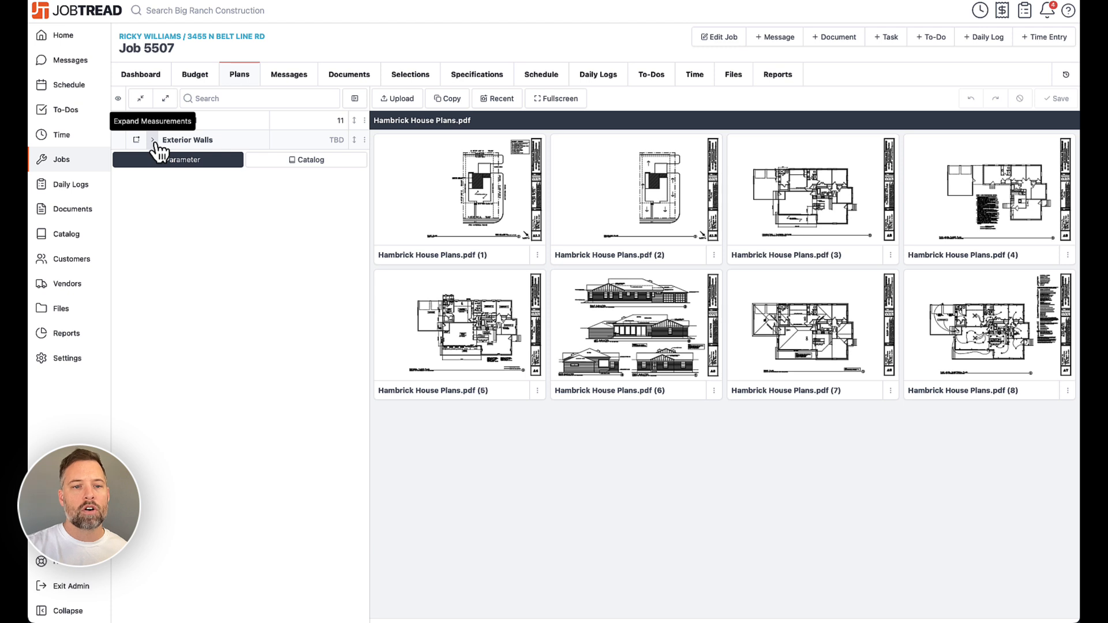
left_click(154, 142)
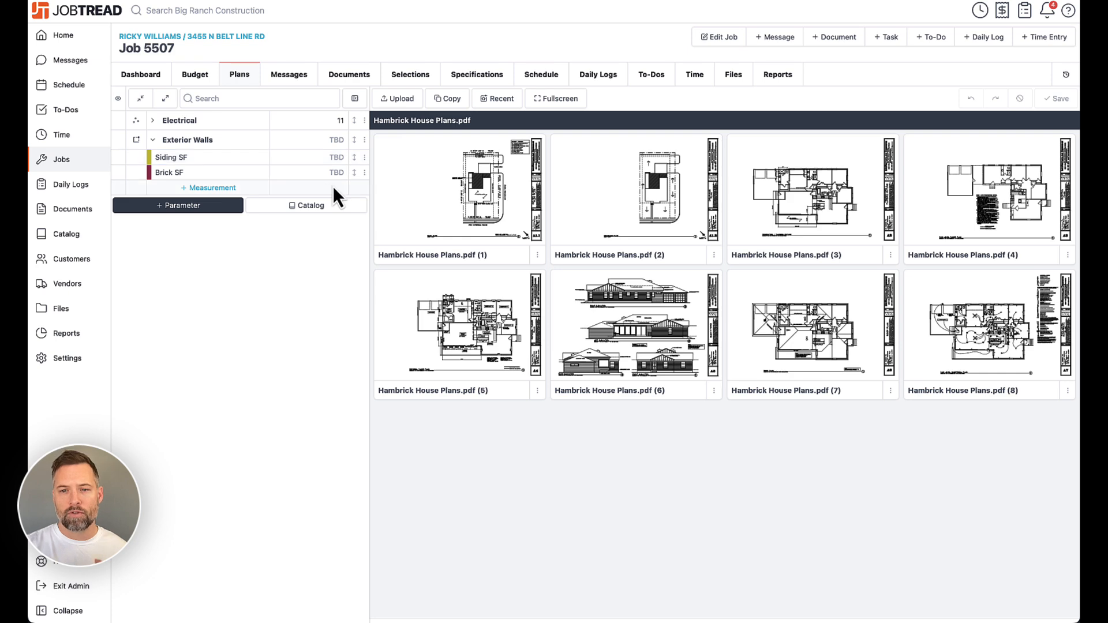
left_click(641, 329)
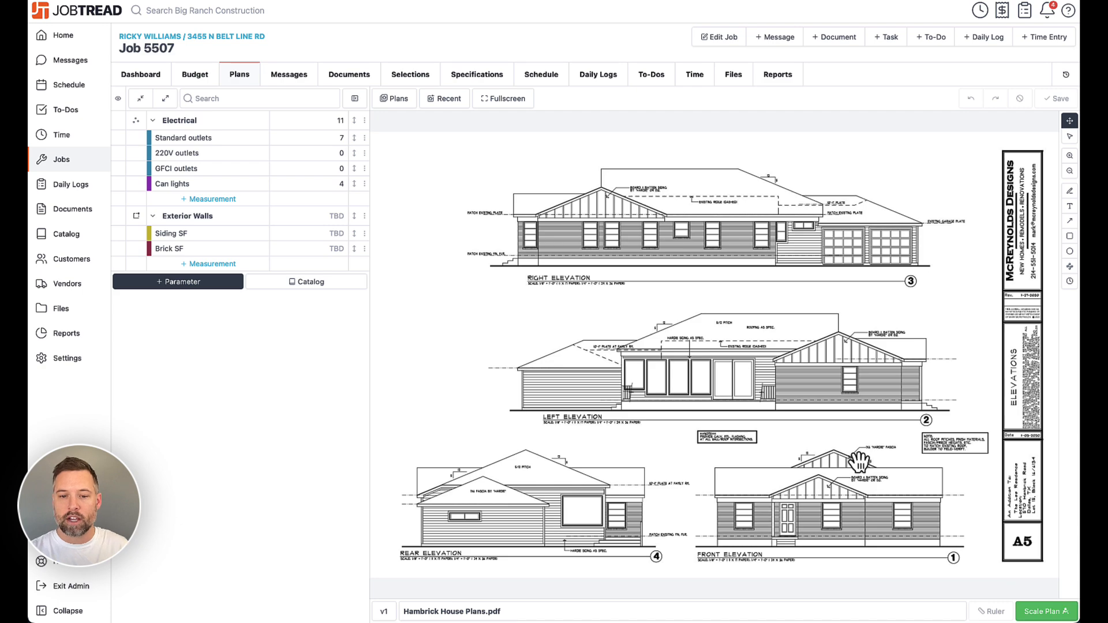
- Calibrate the right elevation's scale manually by picking two points along the wall plate as 20 ft 3 in
scroll(656, 345, "up", 5)
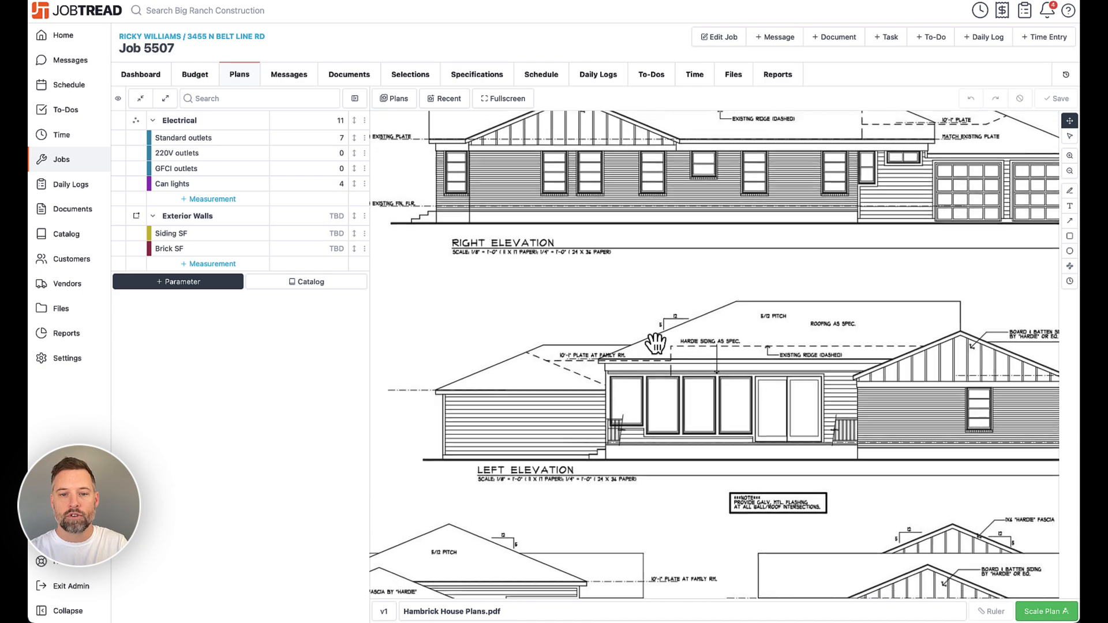
left_click_drag(582, 274, 573, 440)
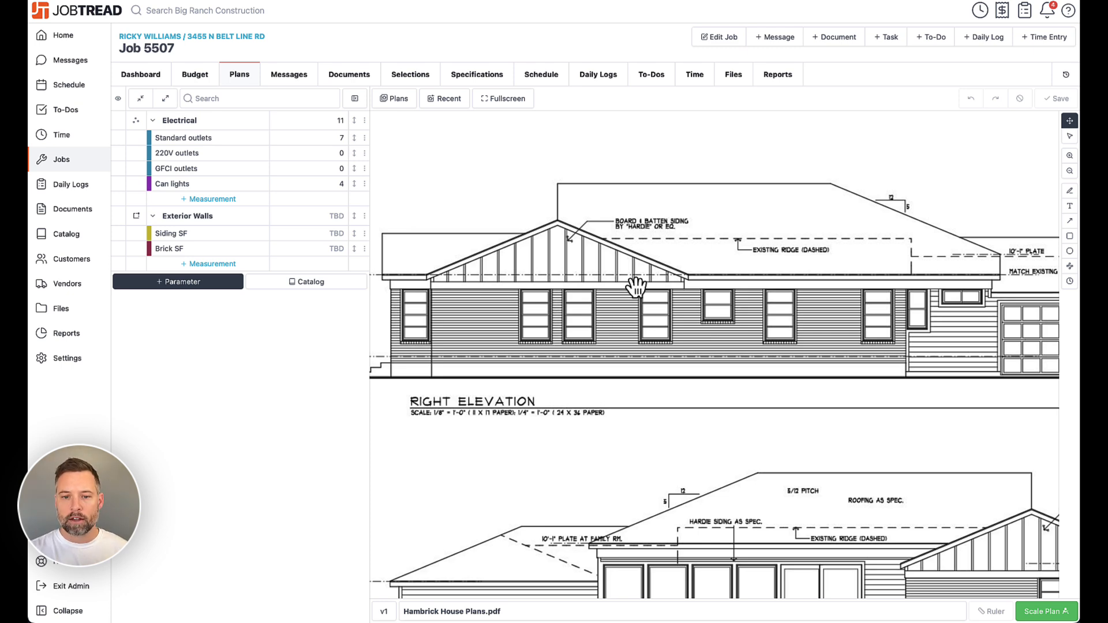
left_click(1050, 613)
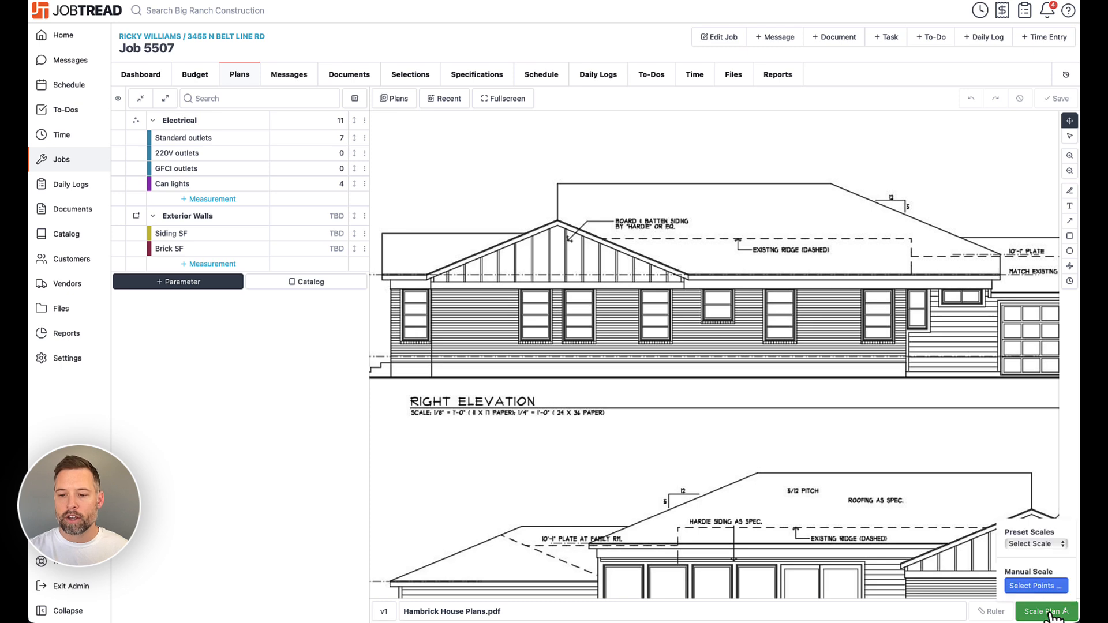
left_click(1033, 586)
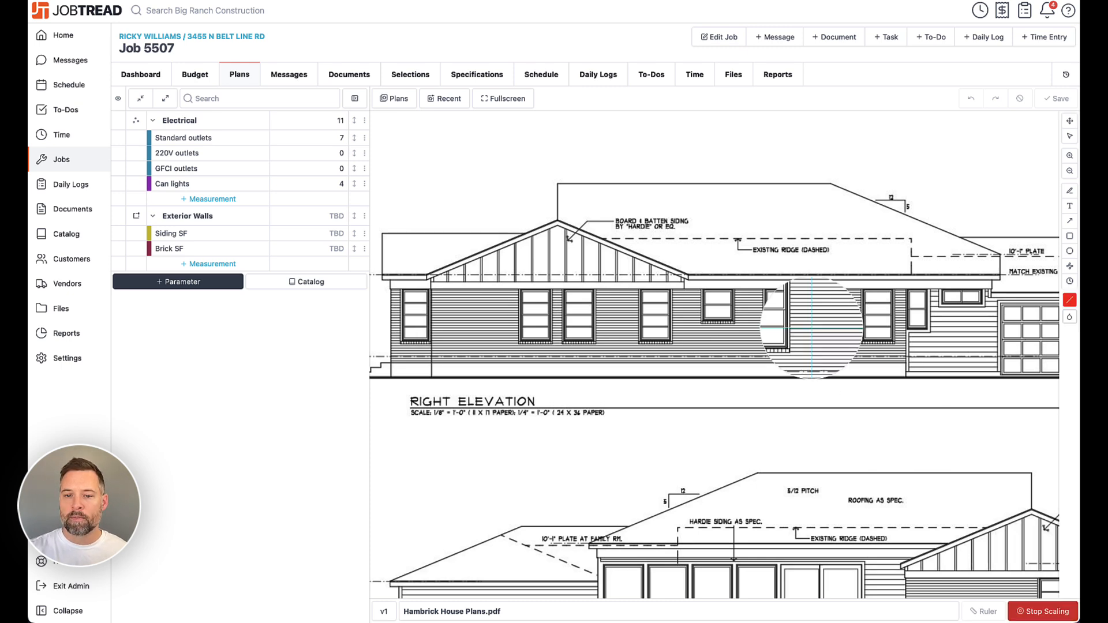
left_click(688, 276)
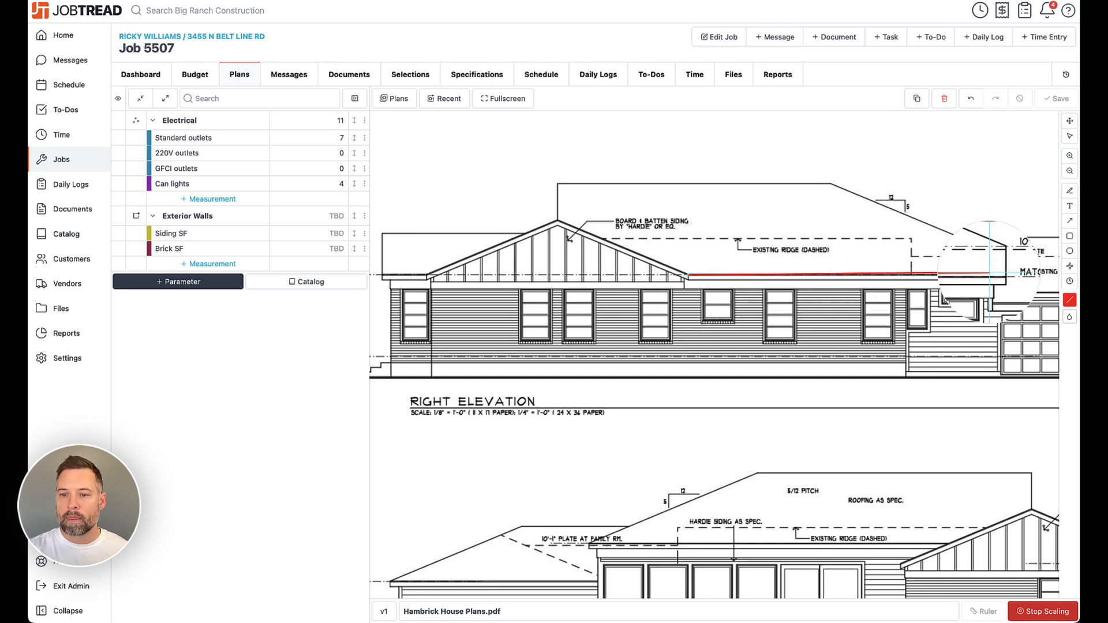
left_click(1000, 275)
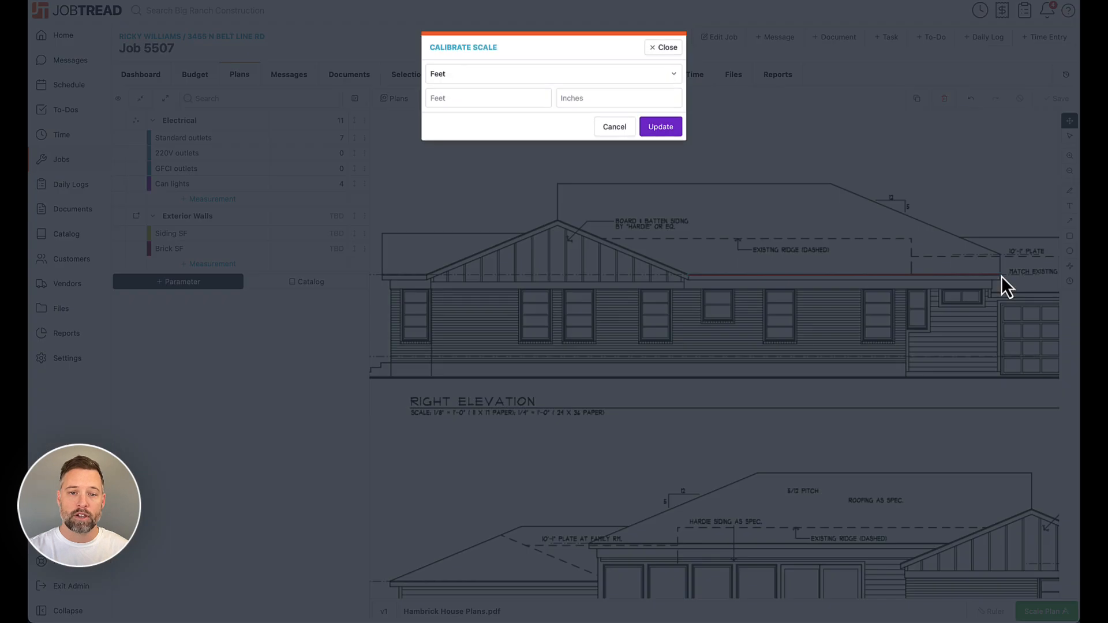
left_click(478, 97)
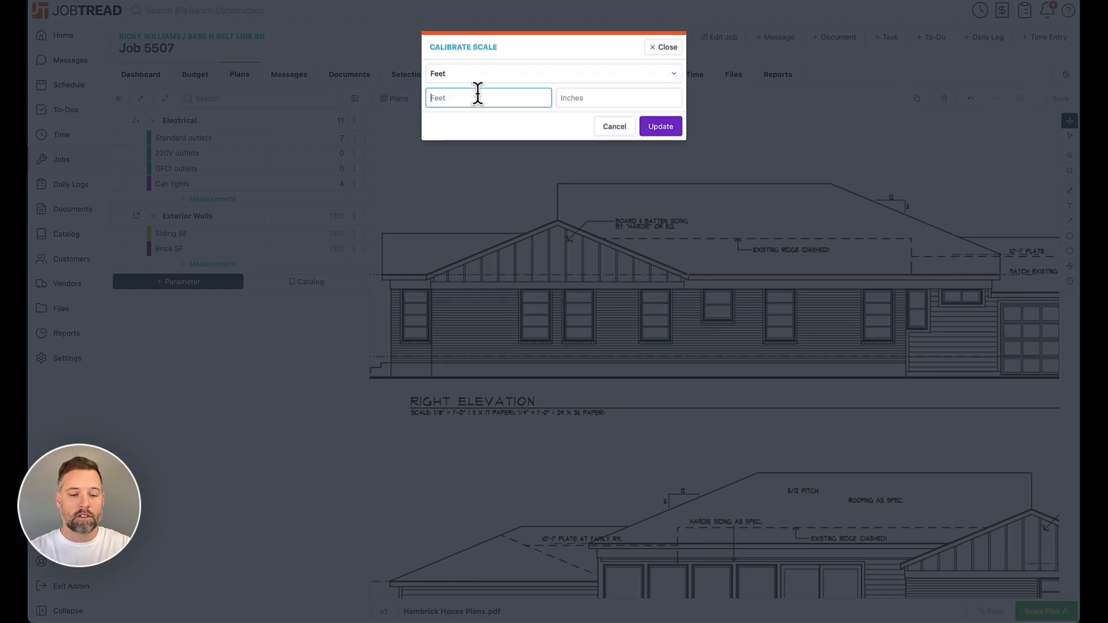
type("20")
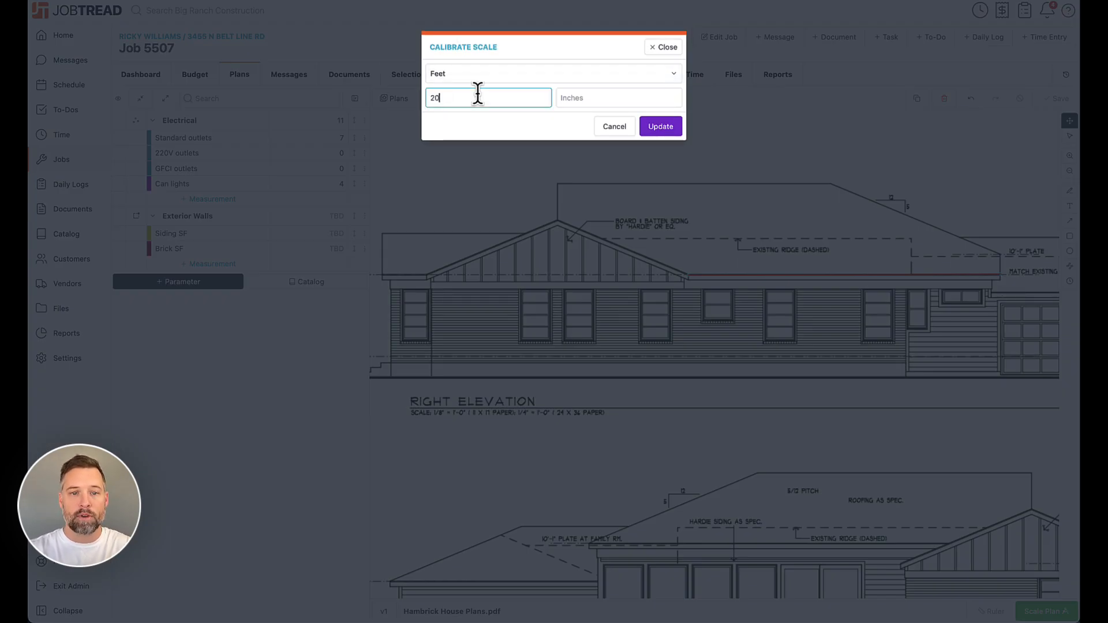
left_click(570, 97)
type("3")
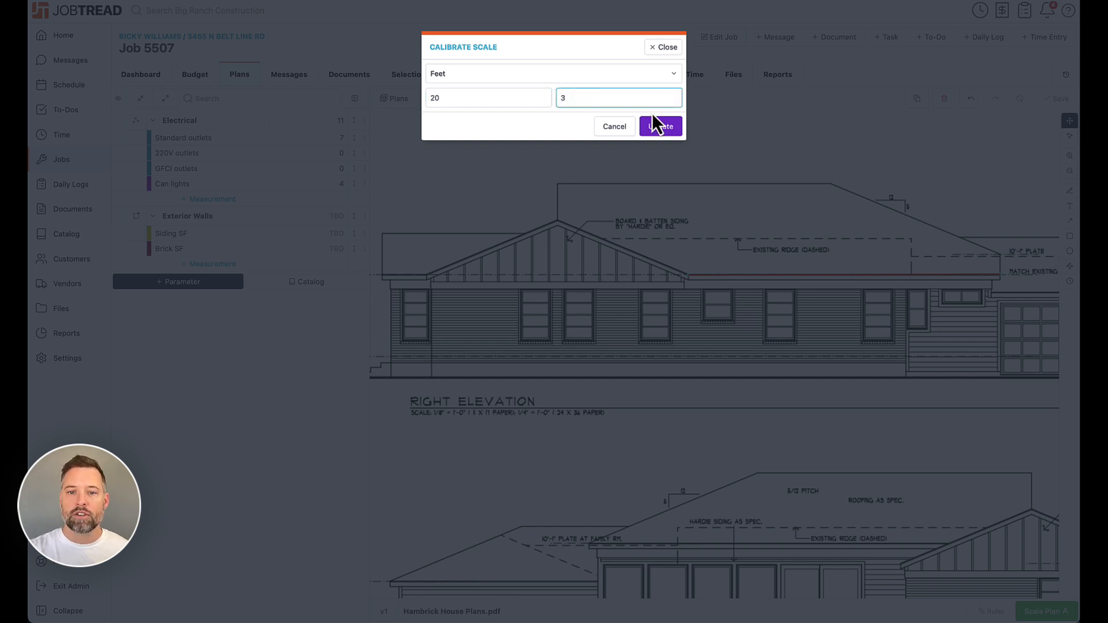
left_click(670, 138)
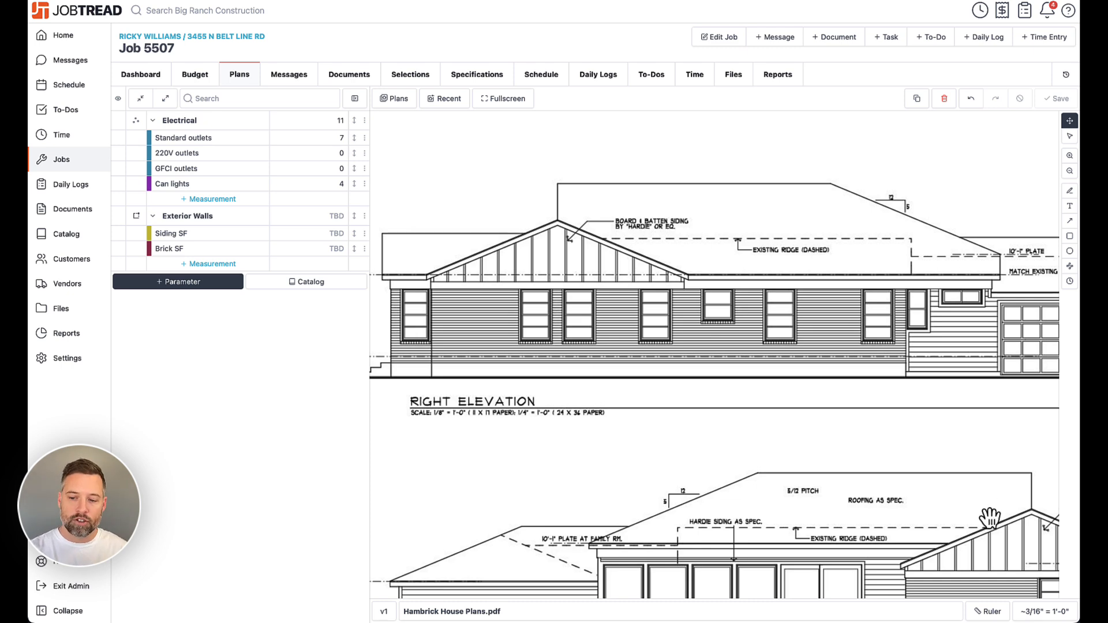
- Set the plan scale to the 1/8" = 1'-0" preset
left_click(1047, 613)
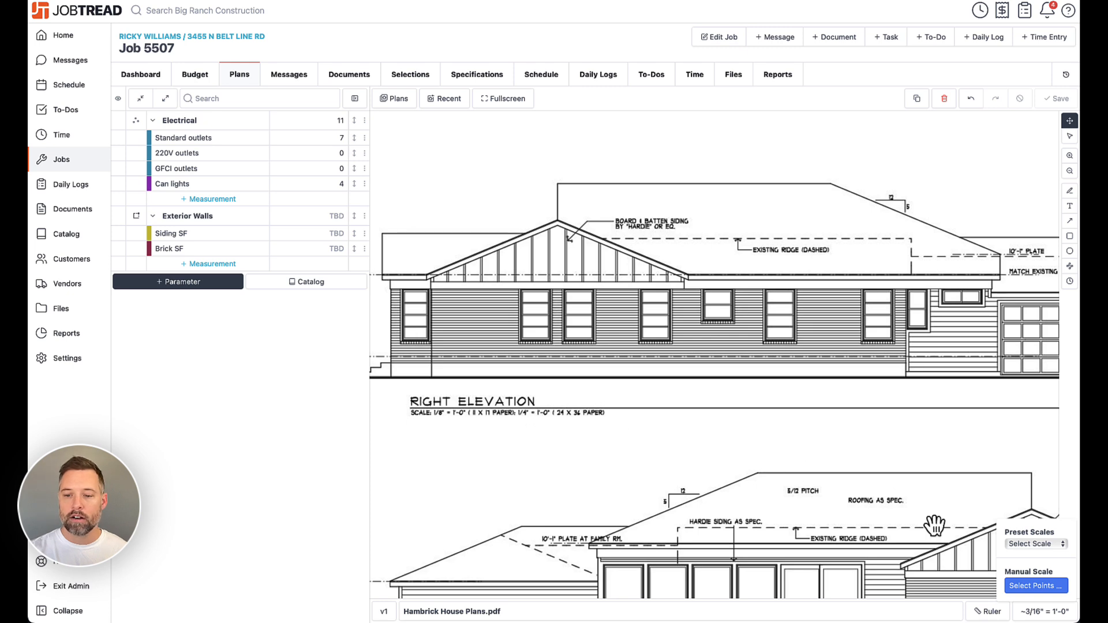
left_click(1024, 542)
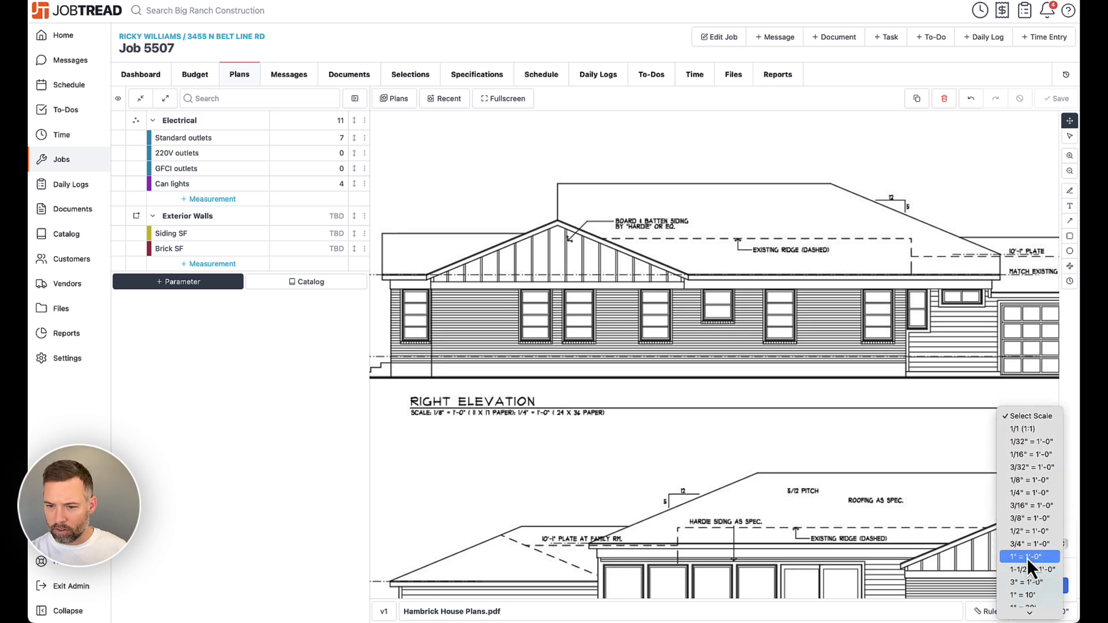
left_click(1024, 481)
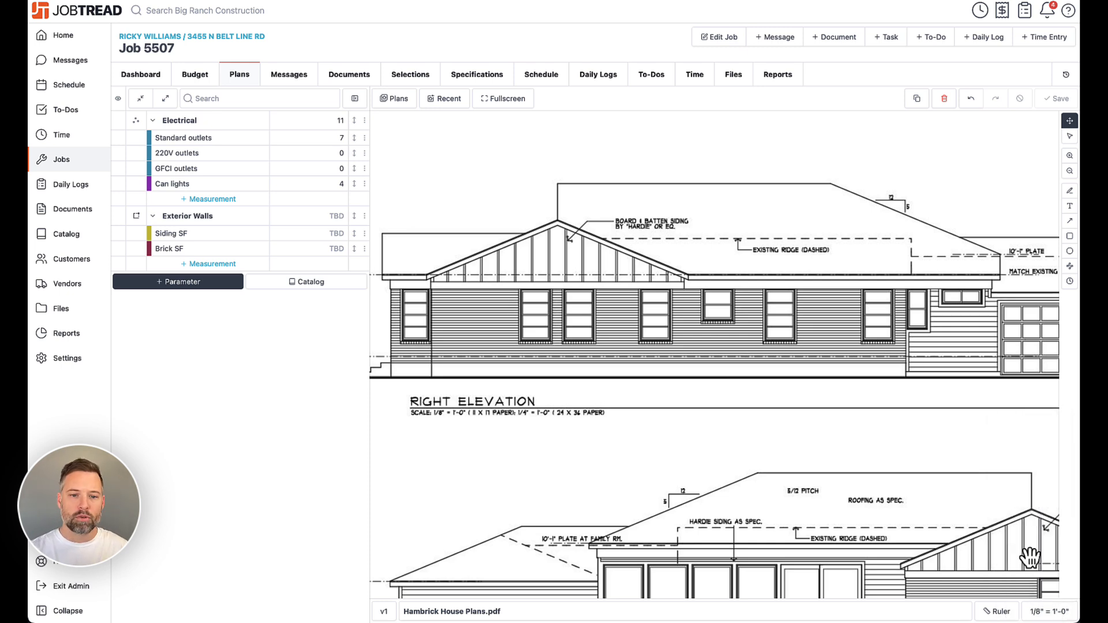
- Measure the right elevation's wall plate length with the ruler
left_click(995, 613)
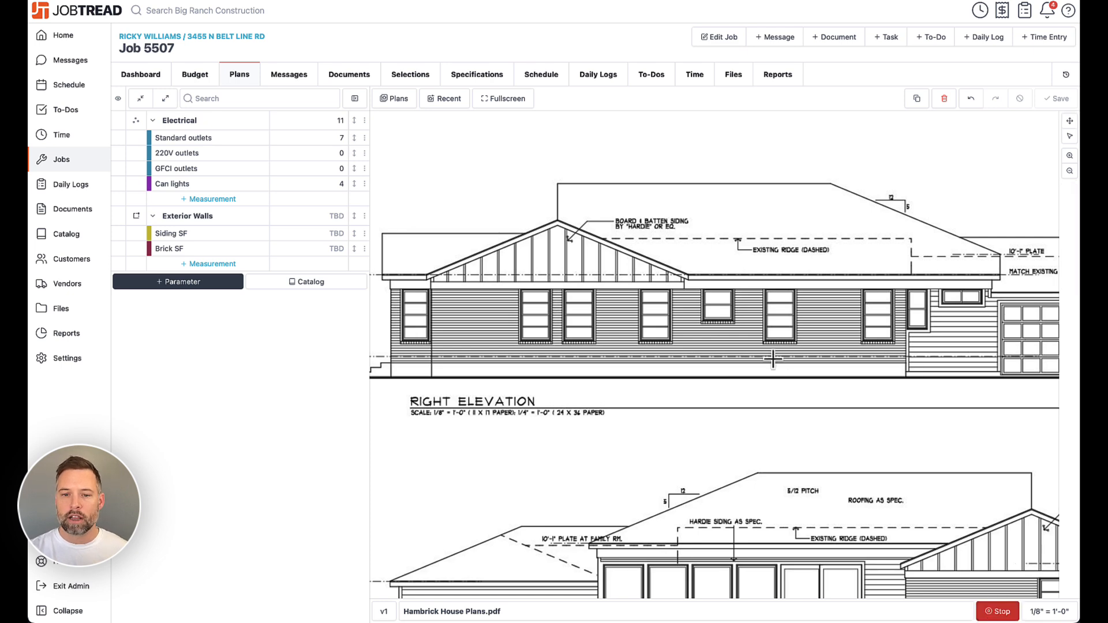
left_click(688, 276)
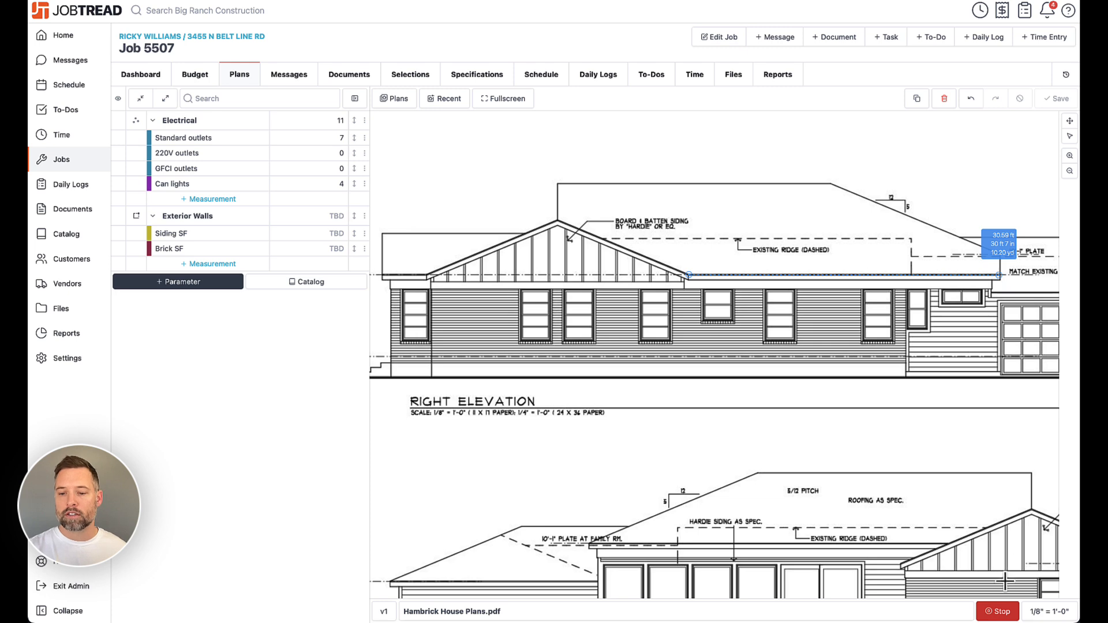
left_click(998, 611)
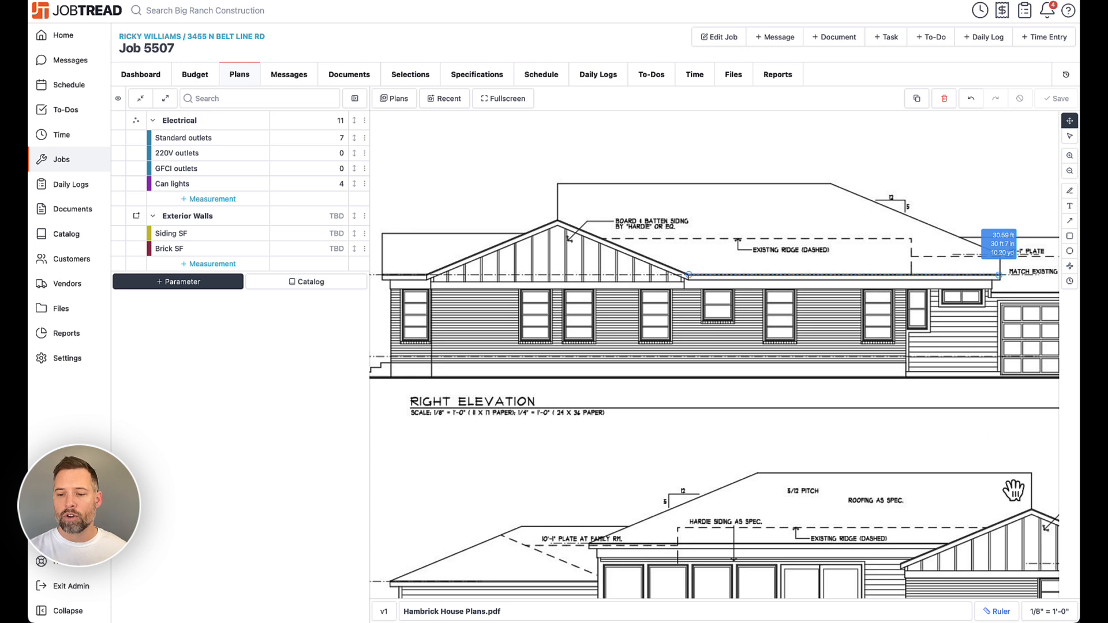
- Trace the left elevation's lower siding wall as a polygon area for the Siding SF measurement
left_click(998, 611)
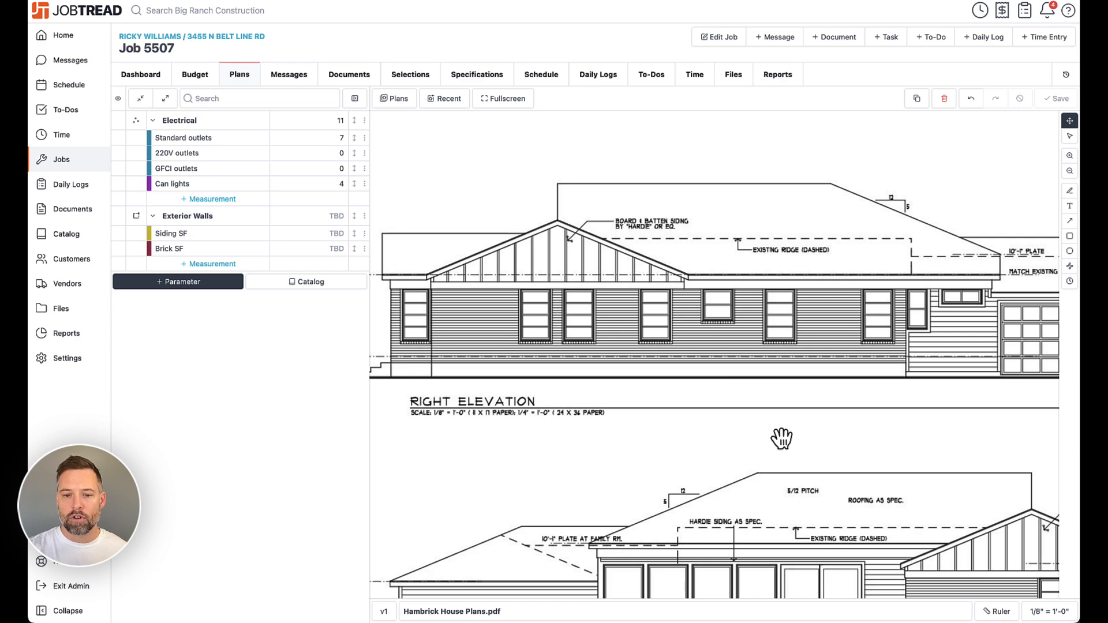
scroll(782, 437, "down", 3)
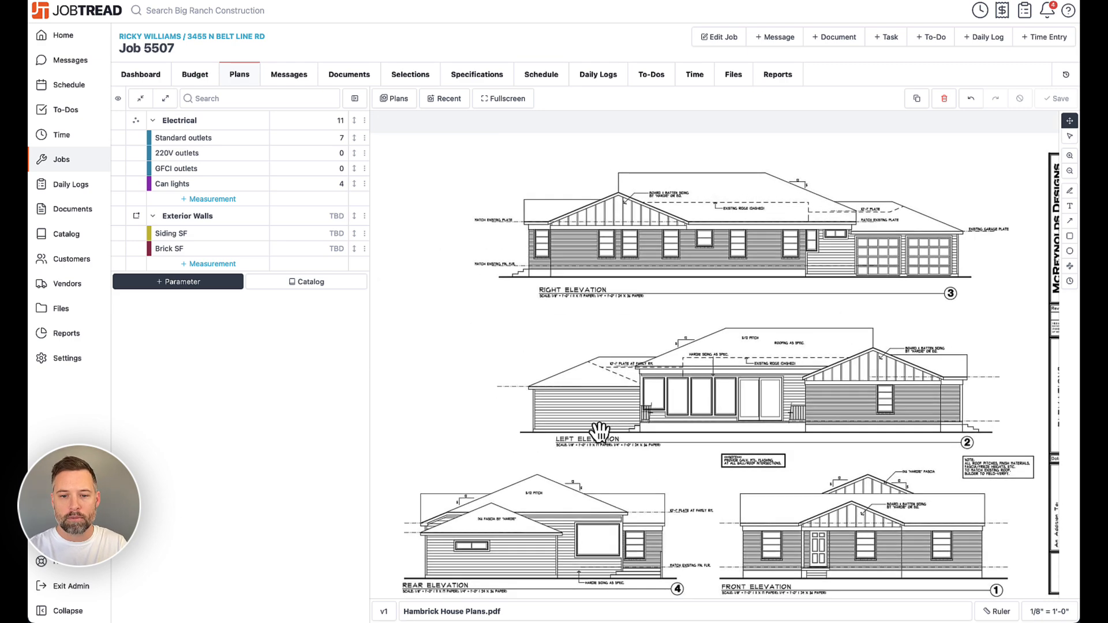
scroll(617, 428, "up", 5)
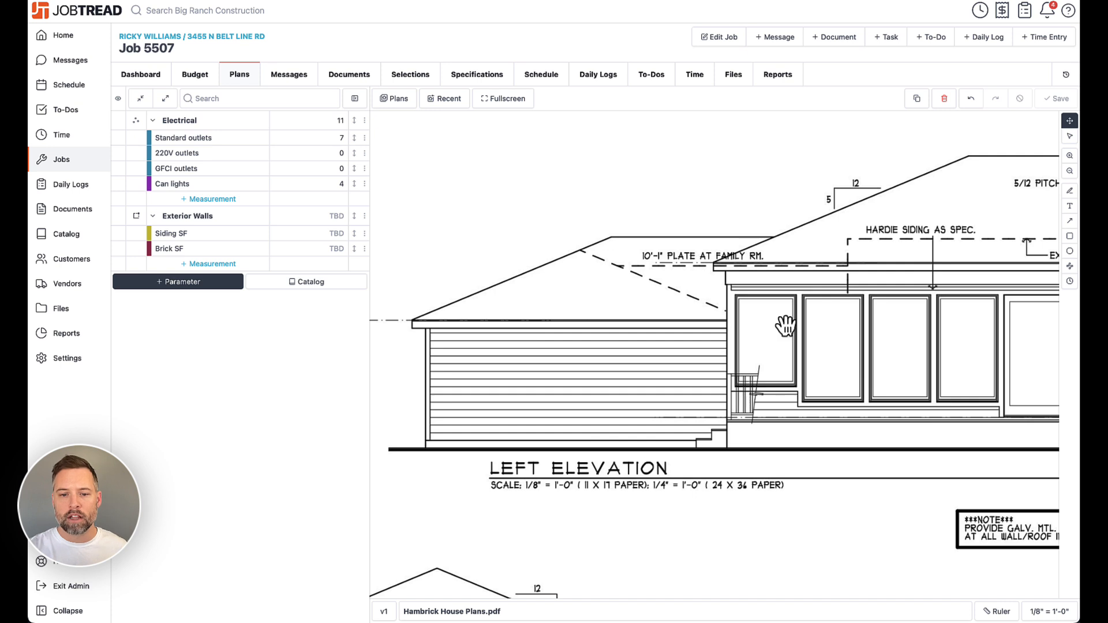
left_click_drag(810, 301, 773, 280)
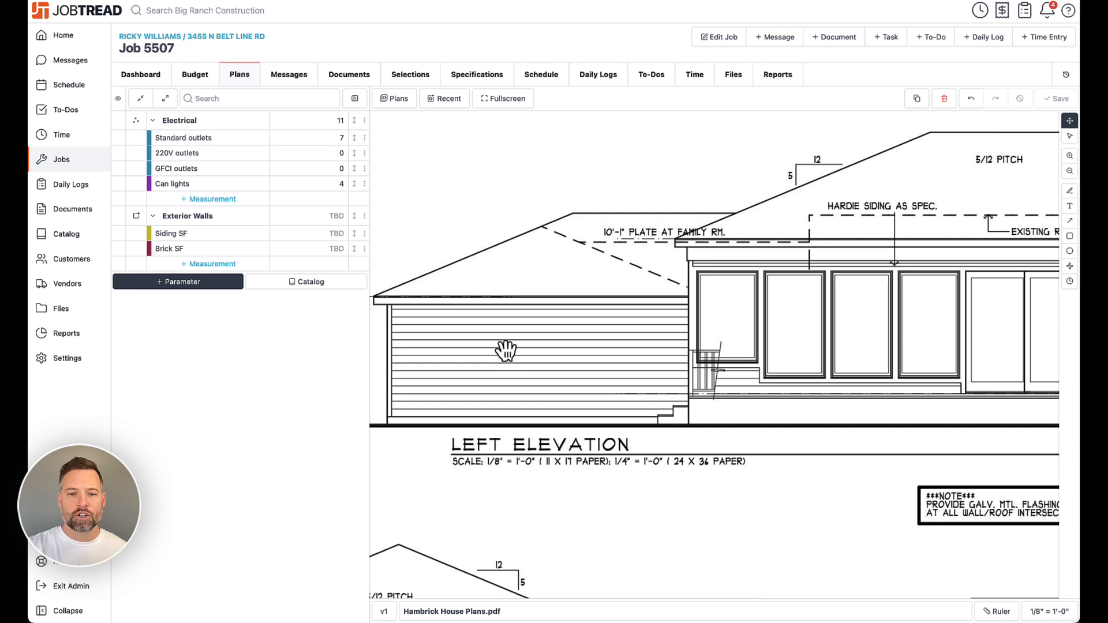
left_click_drag(941, 308, 581, 295)
left_click_drag(853, 322, 726, 316)
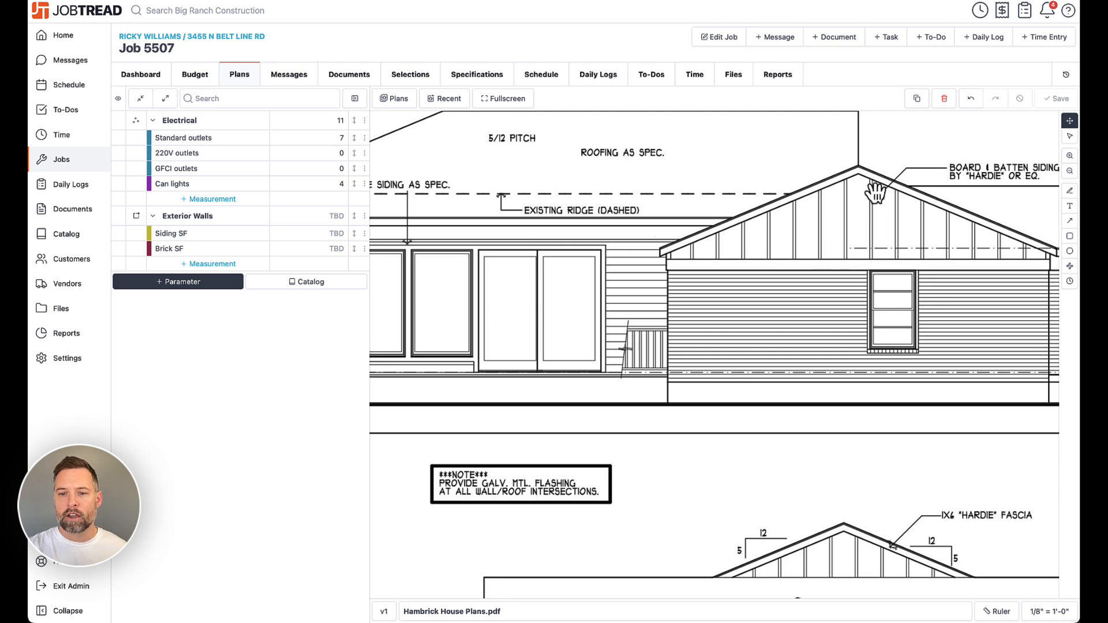
left_click_drag(535, 282, 987, 283)
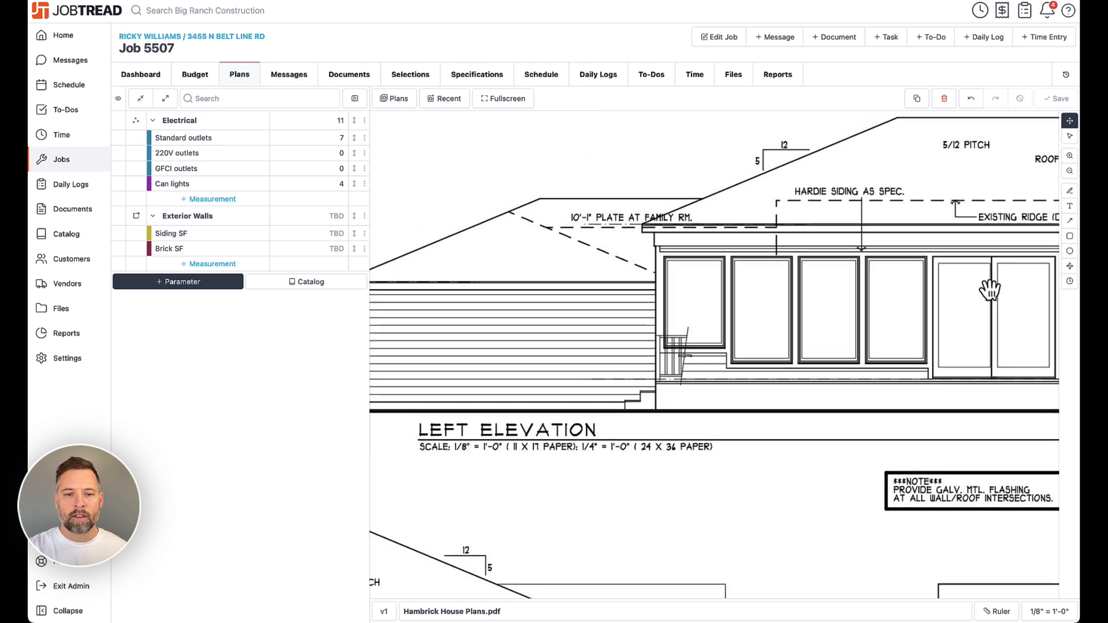
left_click_drag(655, 310, 732, 306)
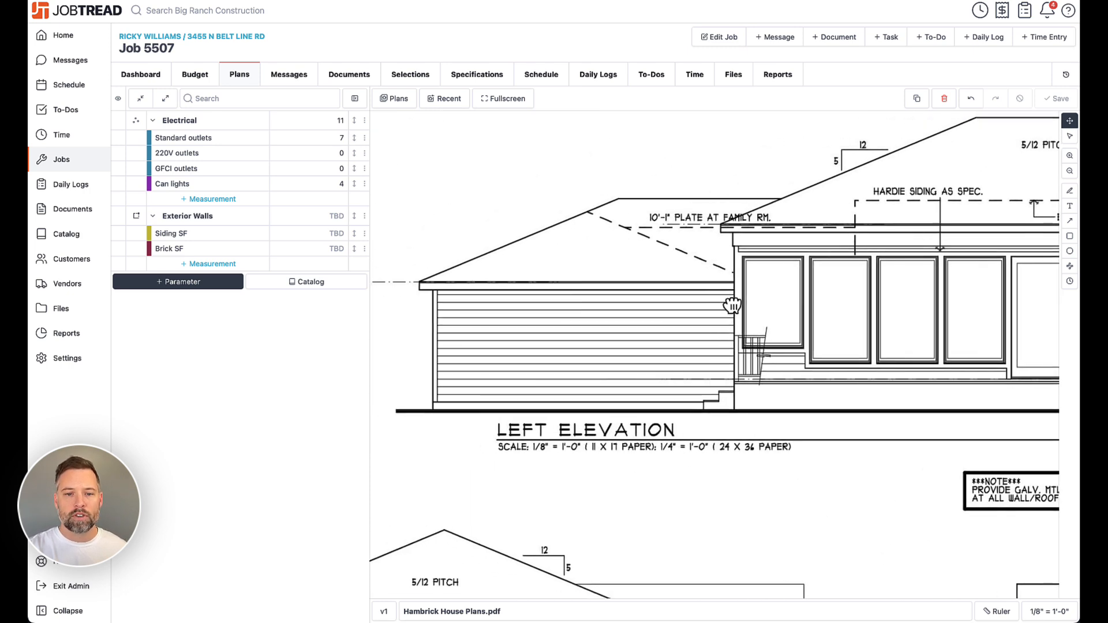
left_click(333, 238)
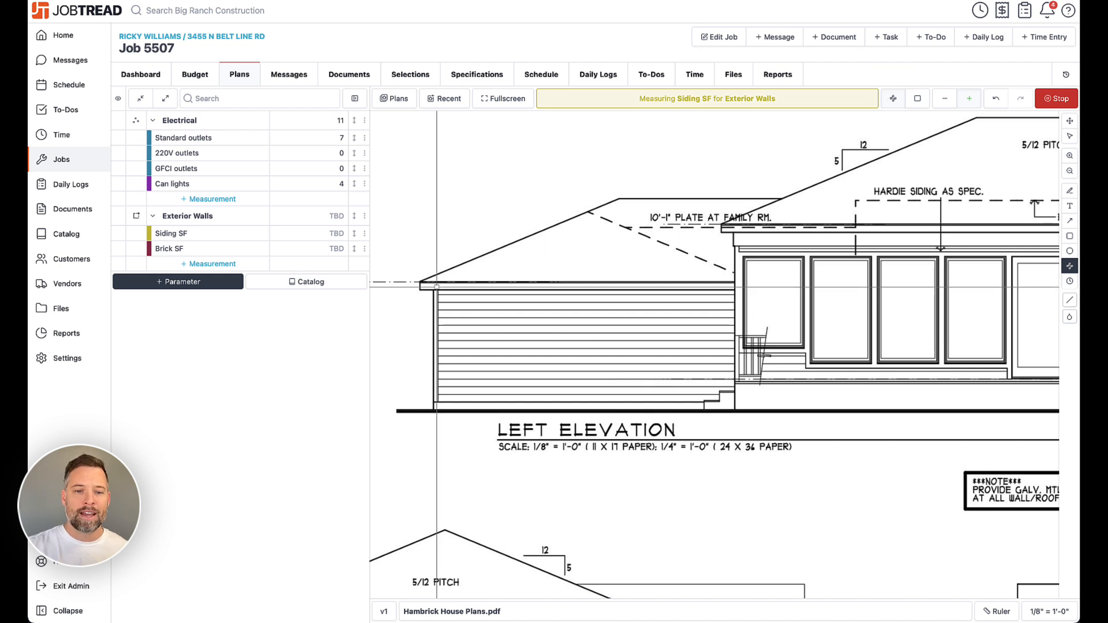
left_click(438, 290)
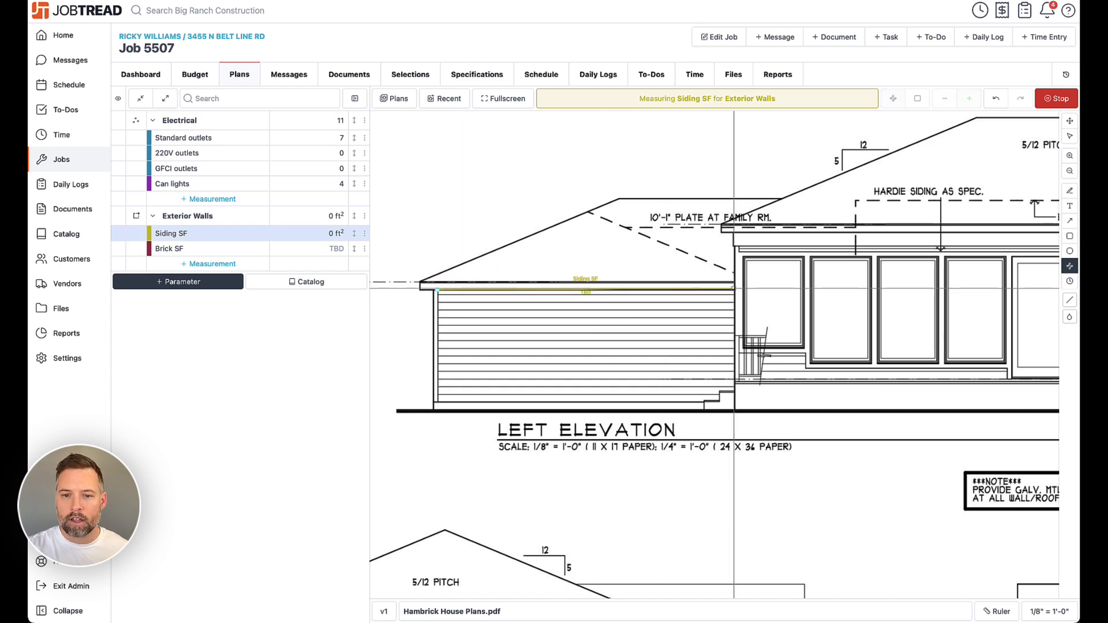
left_click(734, 289)
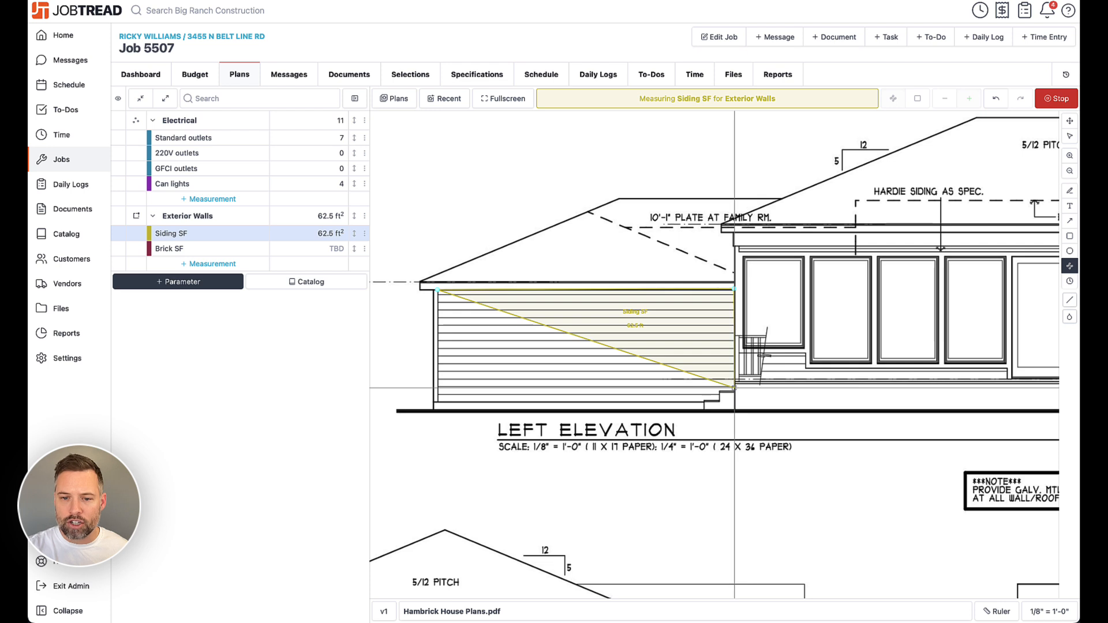
left_click(735, 391)
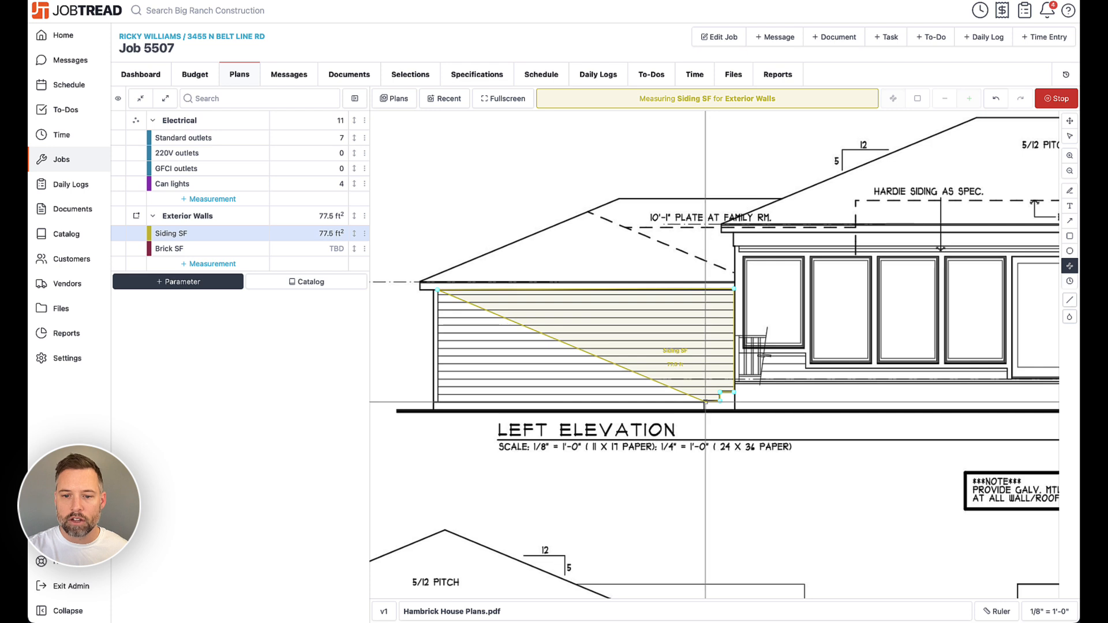
left_click(705, 401)
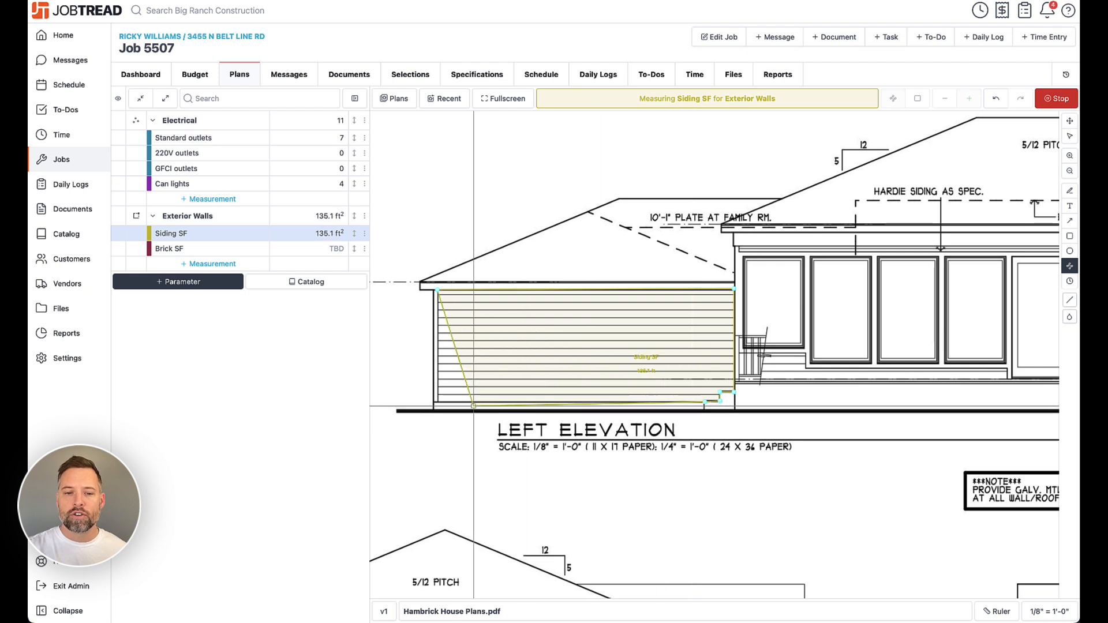
left_click(436, 403)
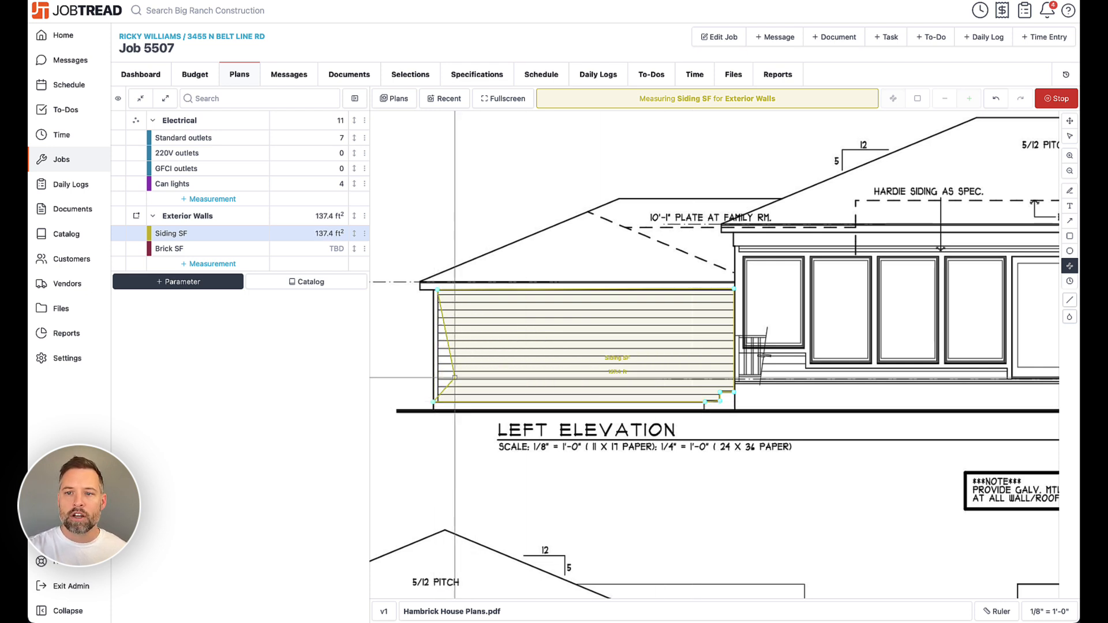
left_click_drag(451, 318, 438, 289)
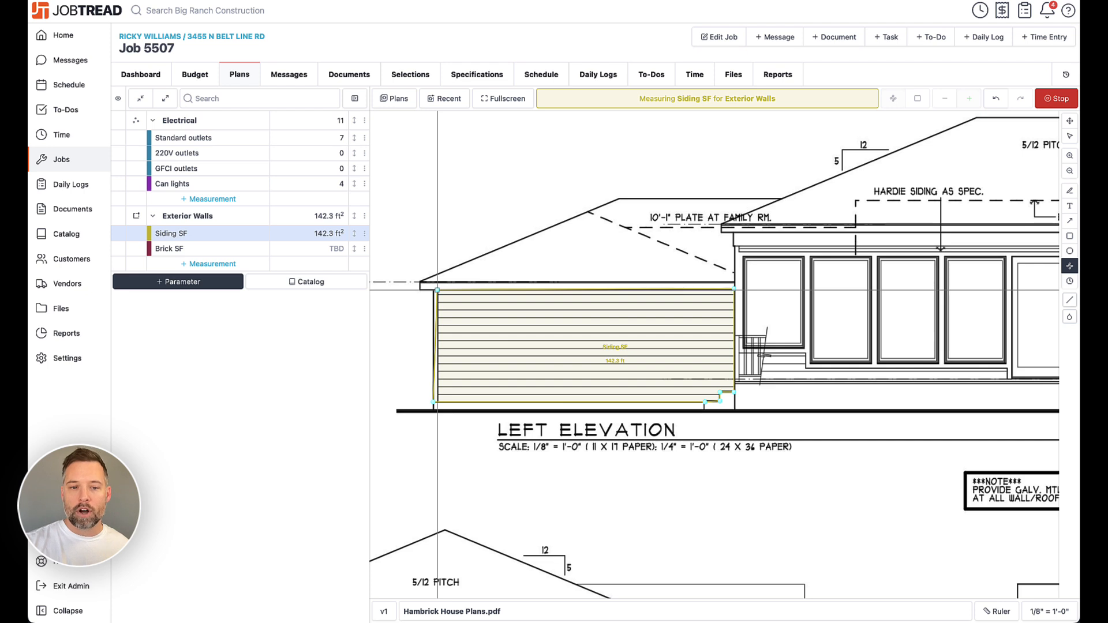
left_click_drag(435, 345, 402, 337)
key("Escape")
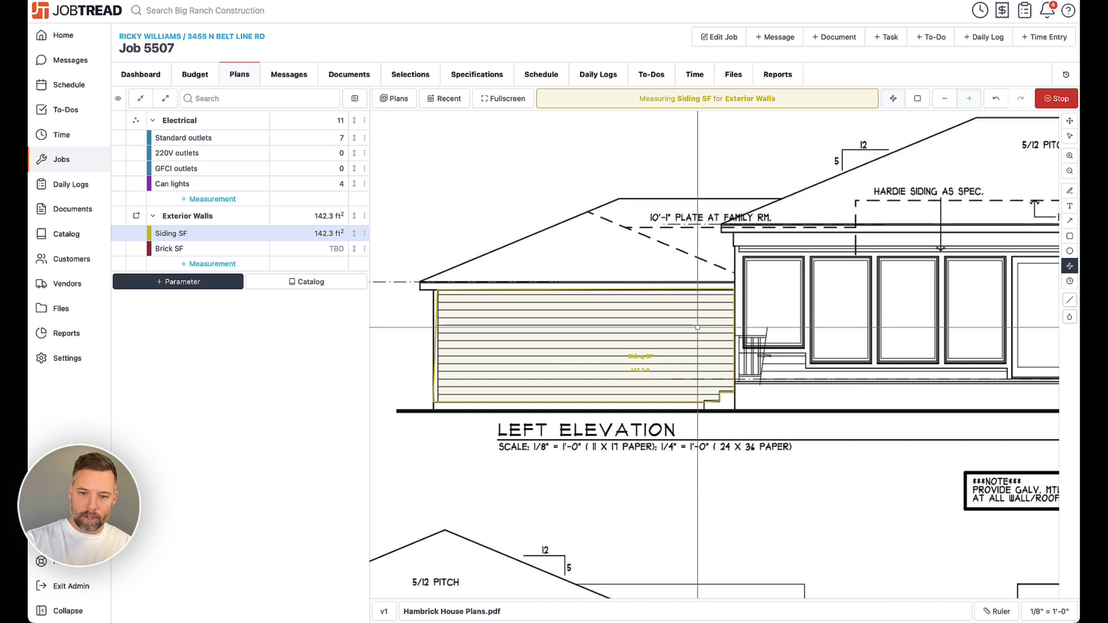
- Add a rectangular Siding SF area over the siding wall section right of the patio doors
scroll(750, 340, "right", 5)
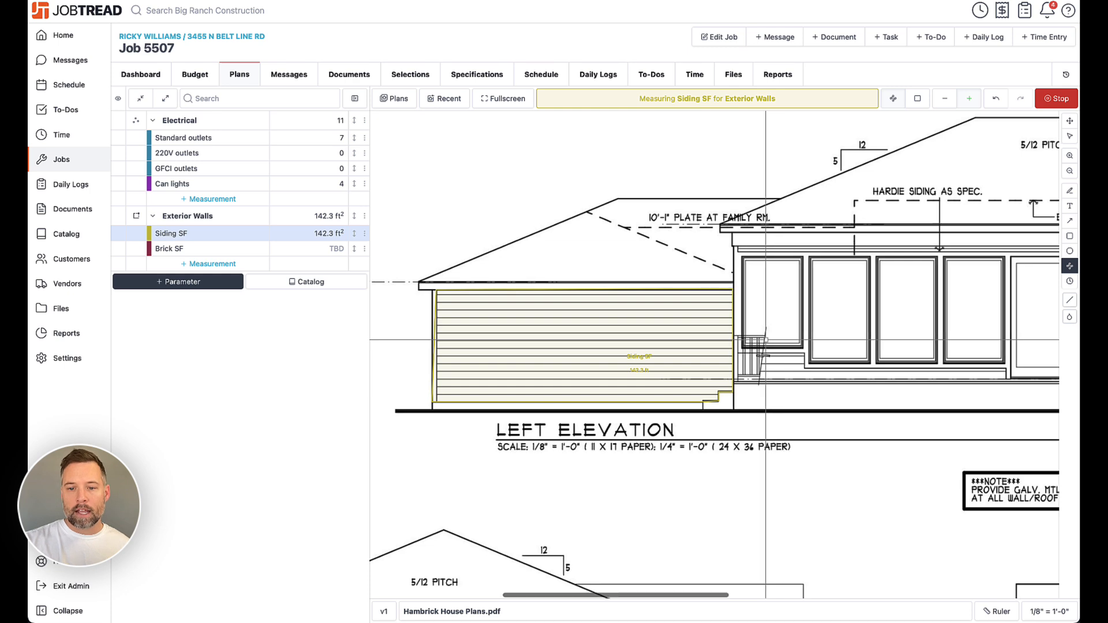
scroll(742, 340, "right", 5)
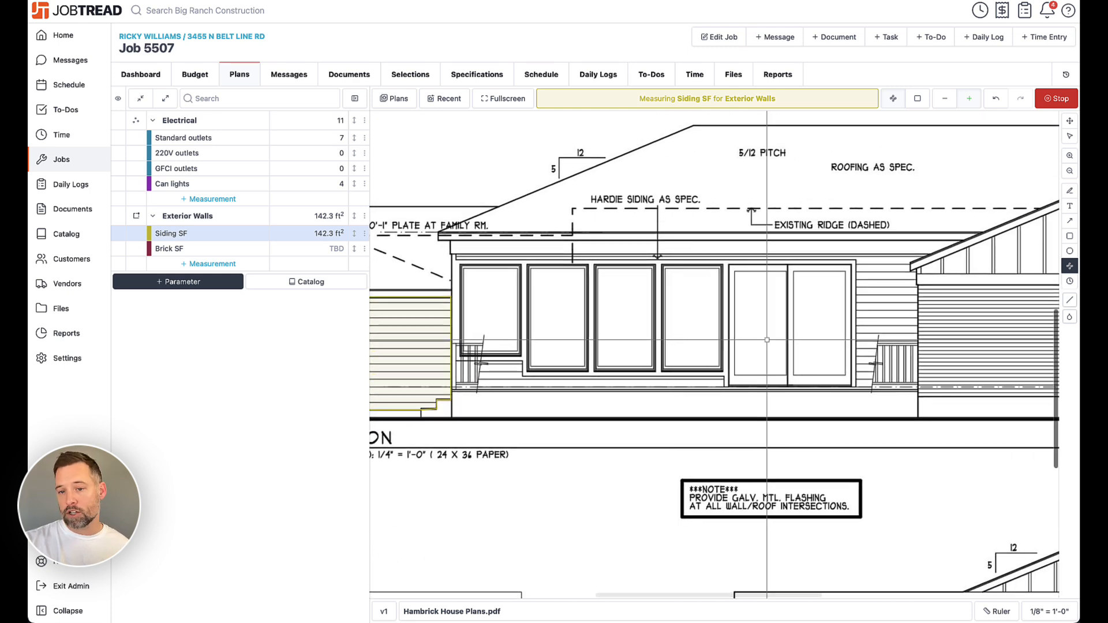
left_click(918, 98)
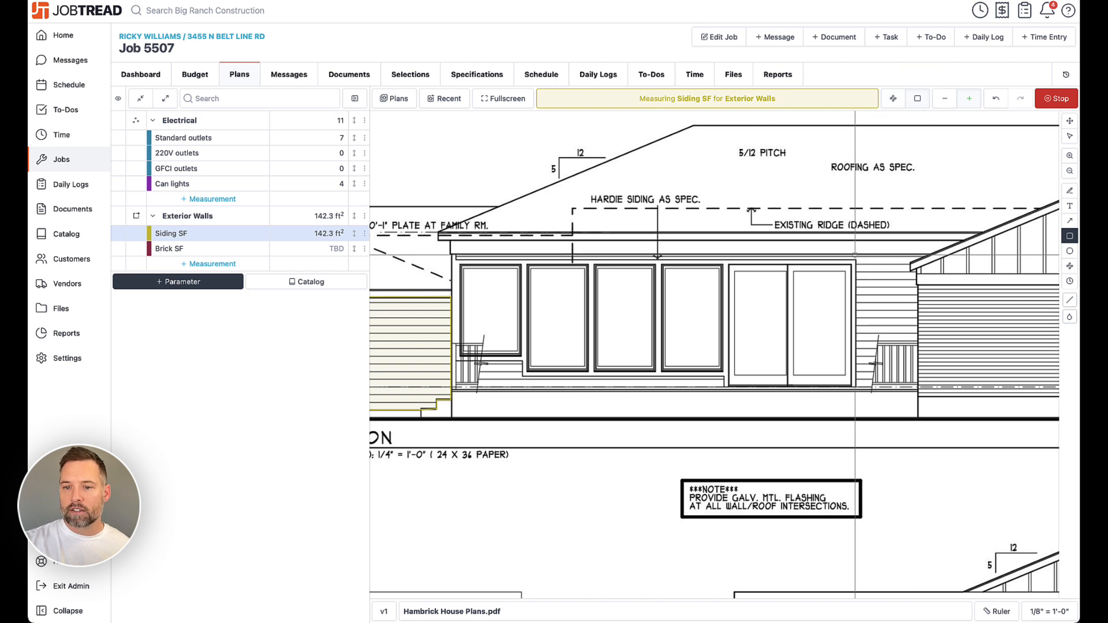
left_click_drag(855, 254, 916, 387)
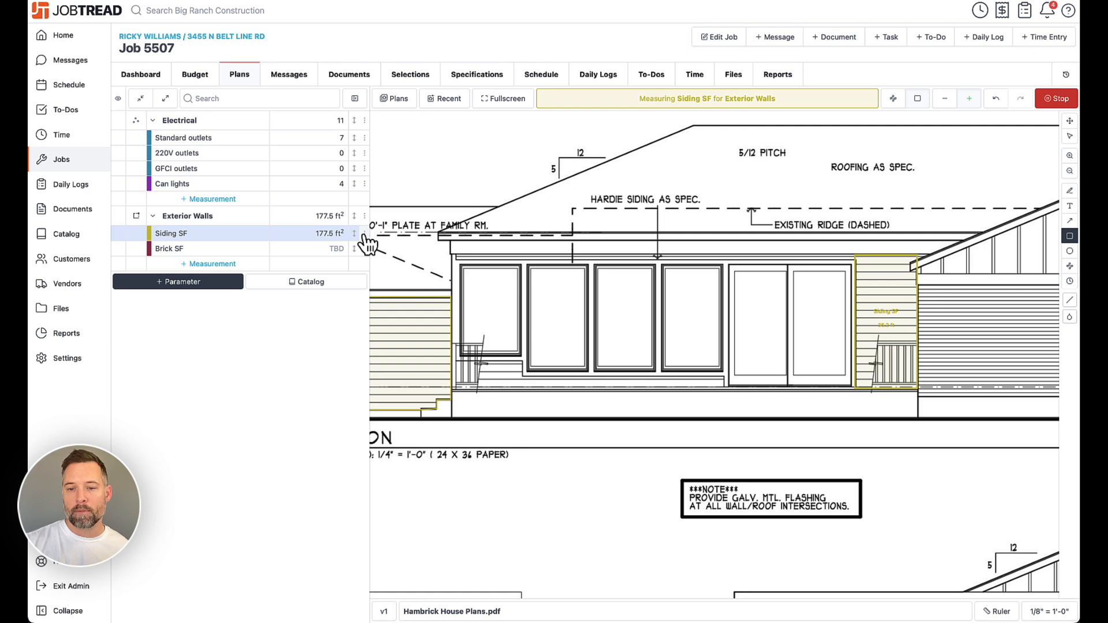
- Measure Brick SF as a rectangle over the gable wall, subtracting the window with a negative rectangle
left_click(326, 251)
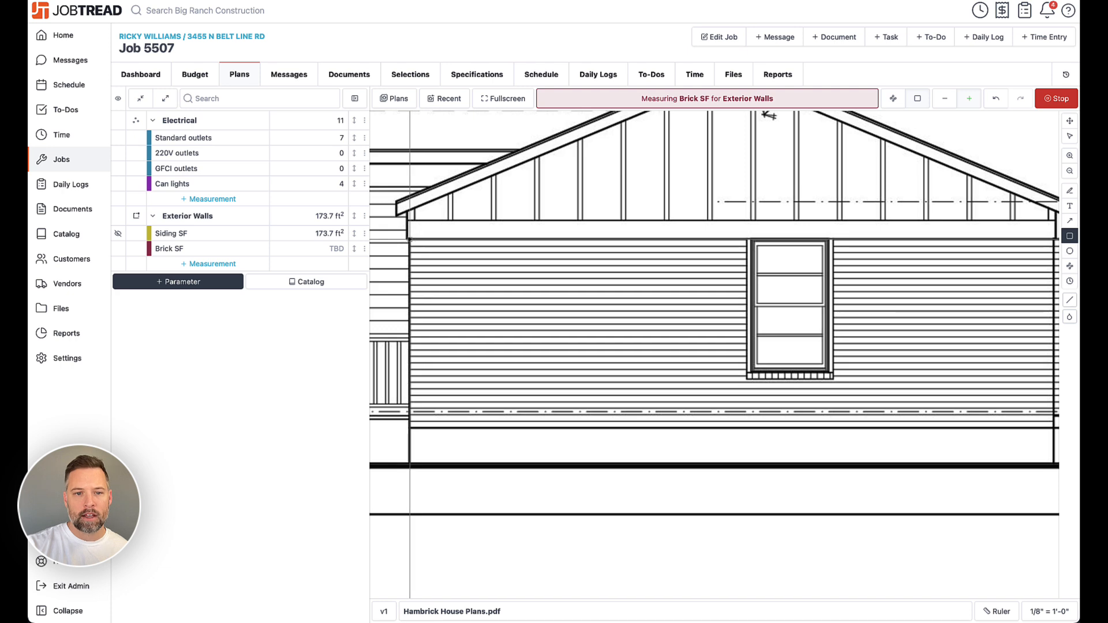
left_click_drag(410, 238, 1052, 415)
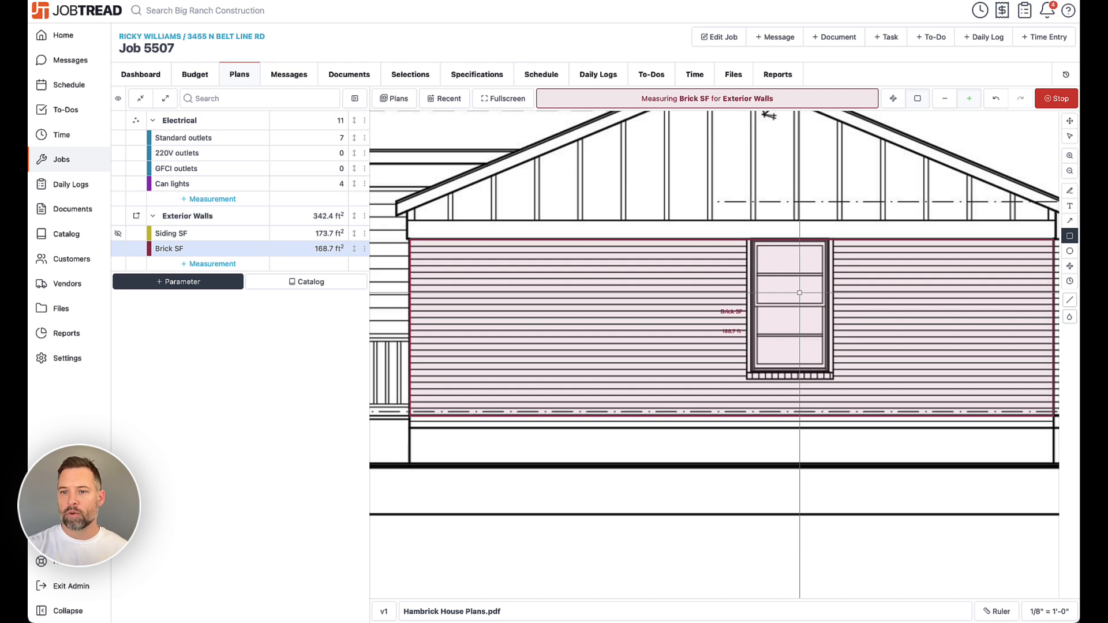
left_click(945, 101)
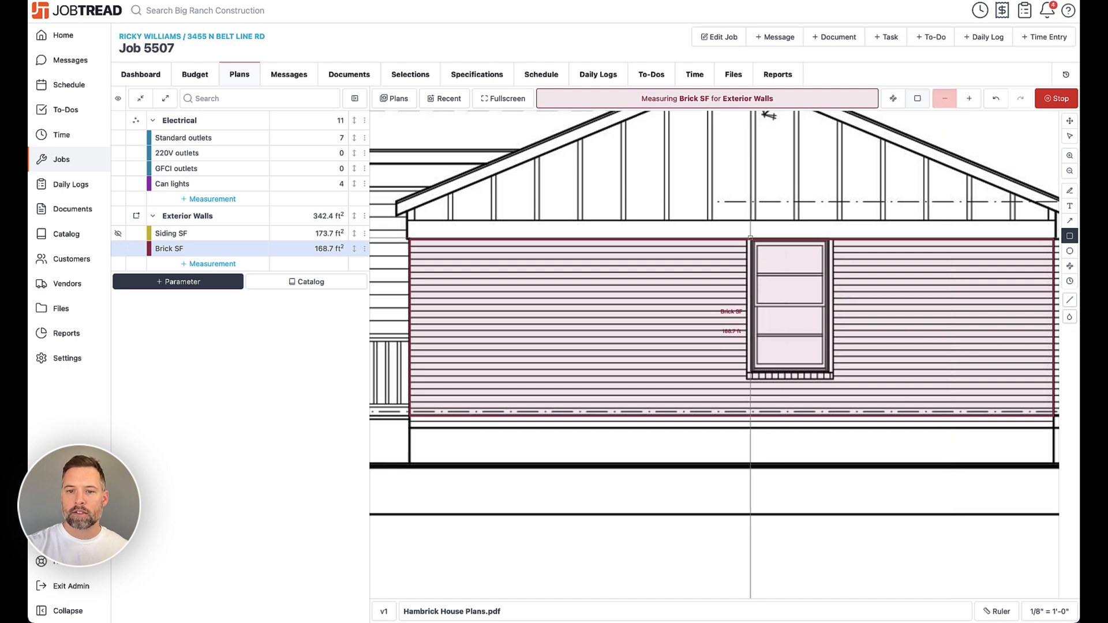
left_click_drag(750, 237, 830, 374)
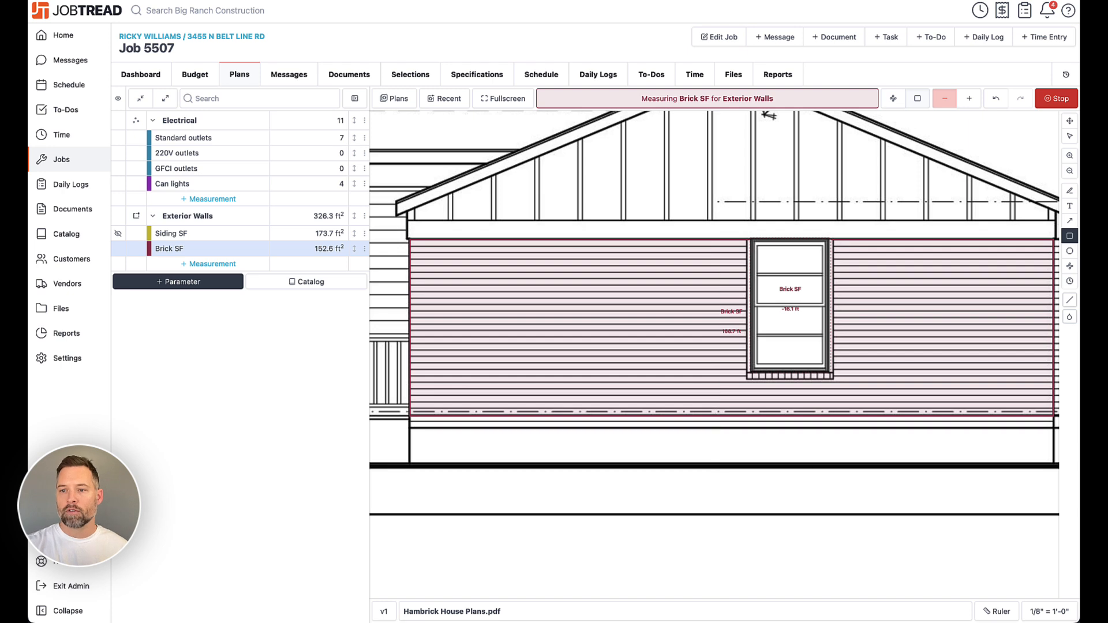
- Duplicate the window deduction twice, position the copies near the wall's left and right ends, and save
left_click(1071, 139)
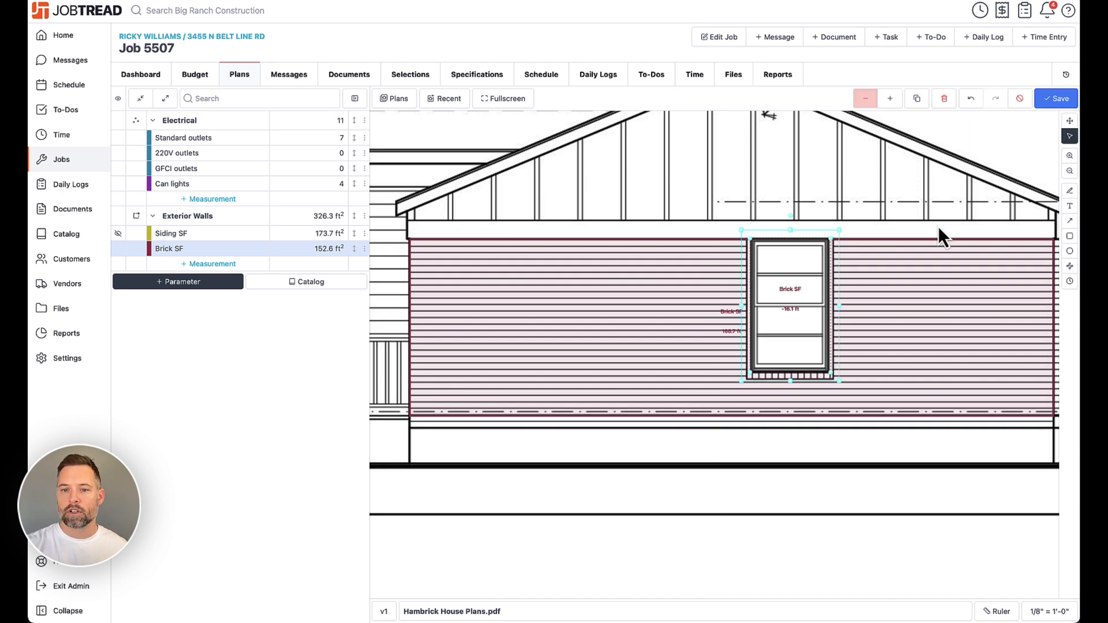
left_click(796, 277)
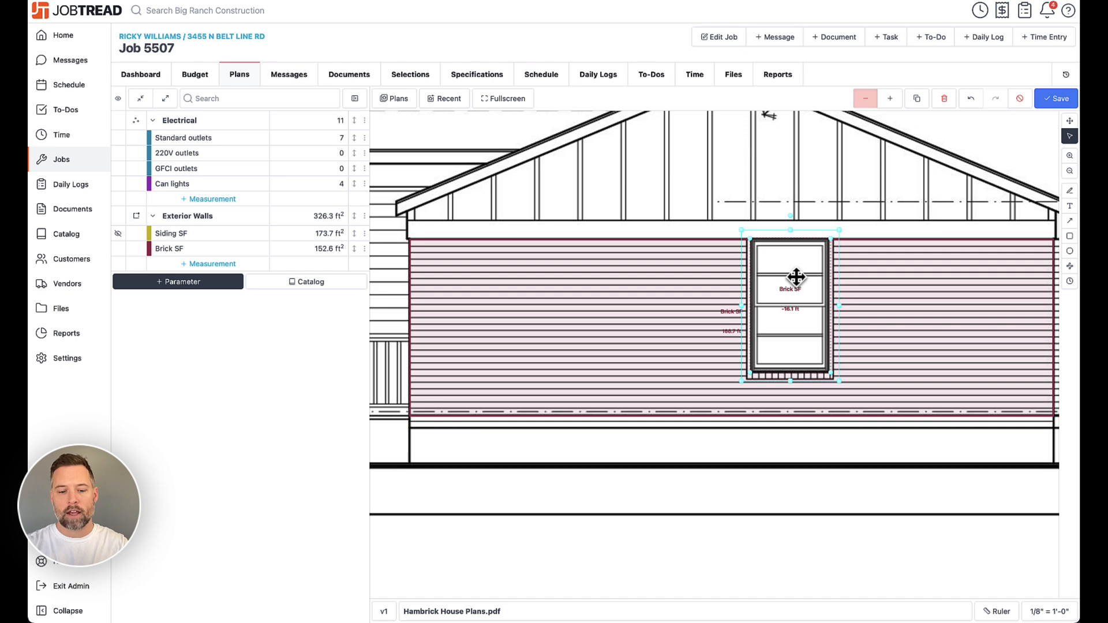
key("super+v")
key("super+v")
left_click_drag(804, 269, 490, 259)
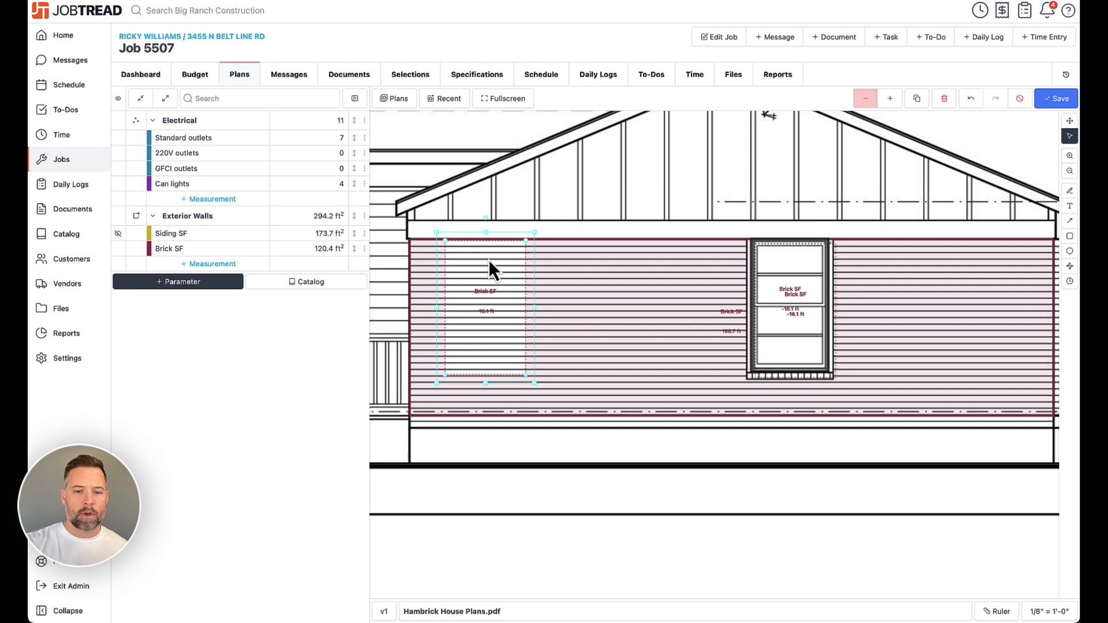
left_click_drag(788, 263, 988, 257)
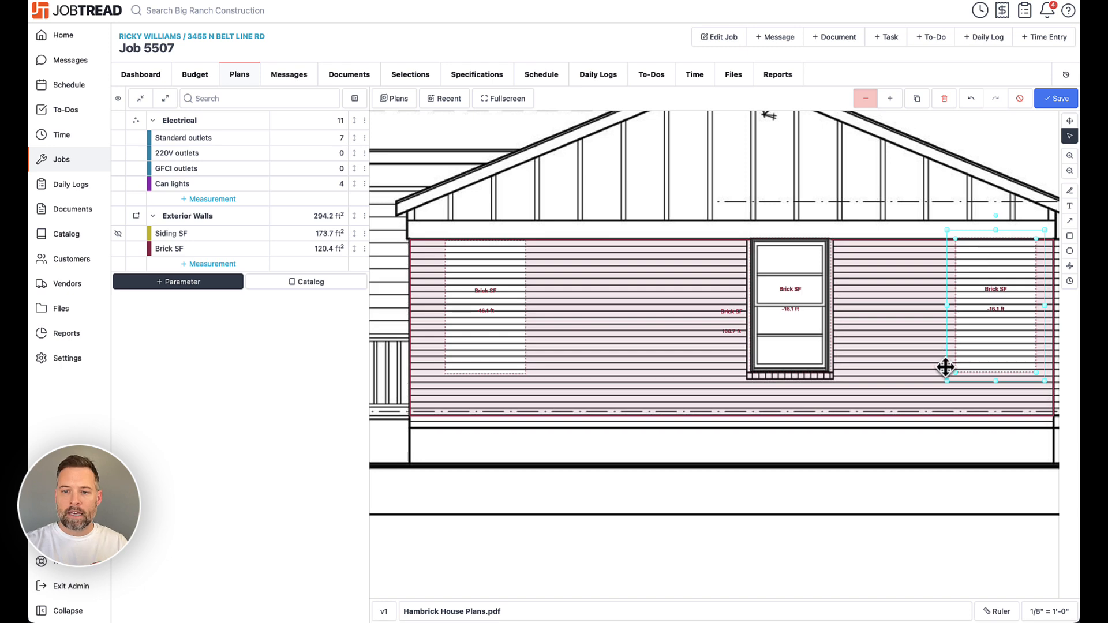
mouse_move(947, 382)
left_mouse_down()
mouse_move(907, 415)
mouse_move(944, 385)
left_mouse_up()
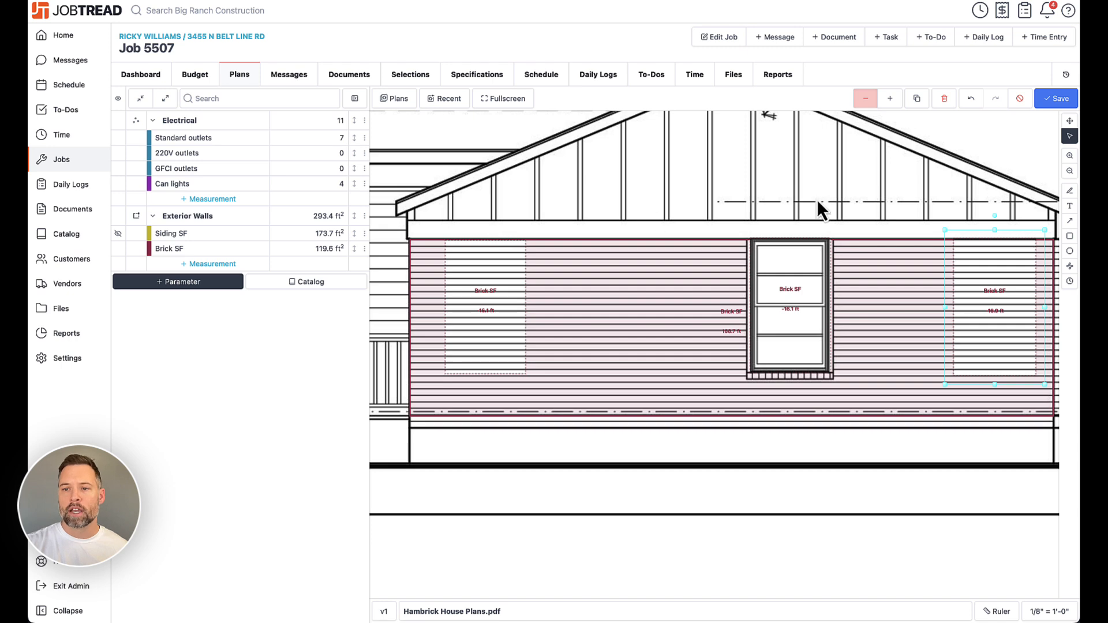
left_click(1053, 103)
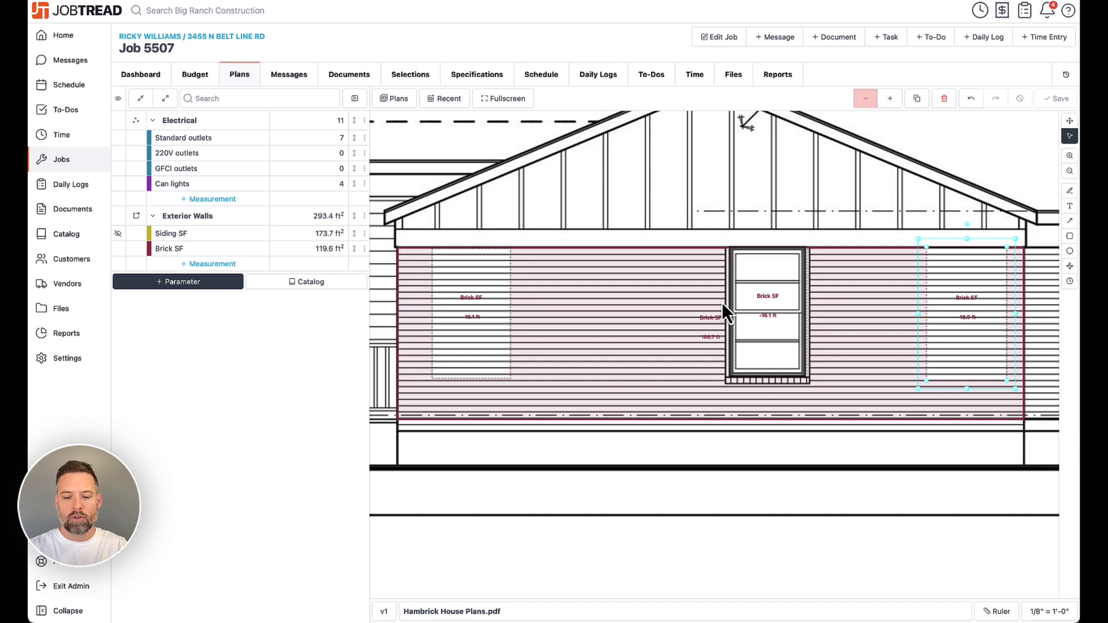
- View the keyboard shortcuts list and the plan canvas context menu
key("shift+question")
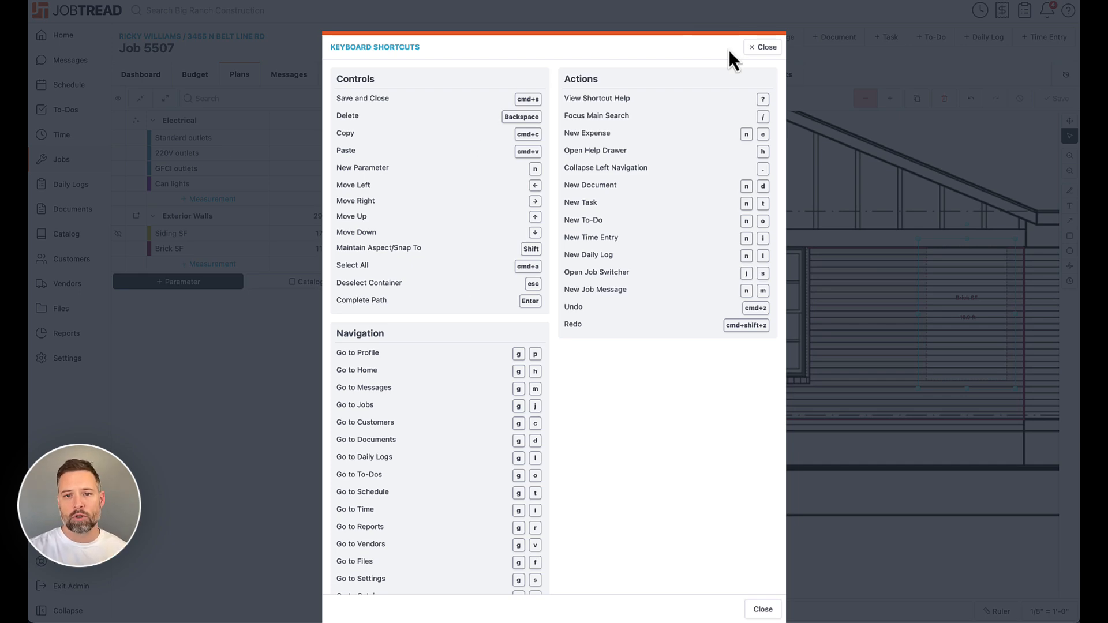
left_click(764, 47)
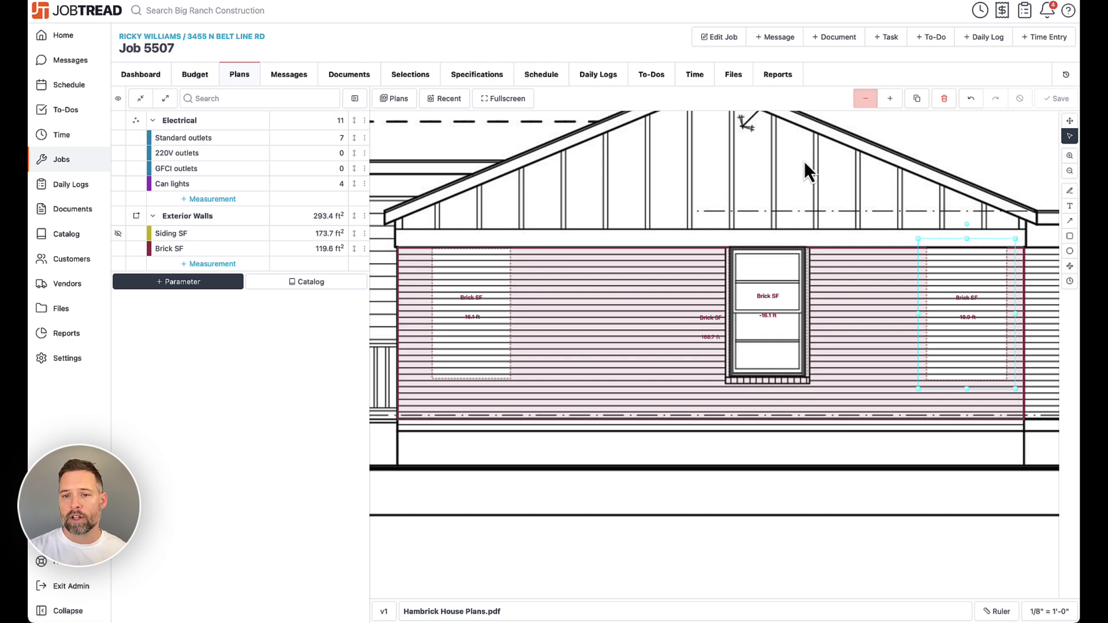
right_click(788, 189)
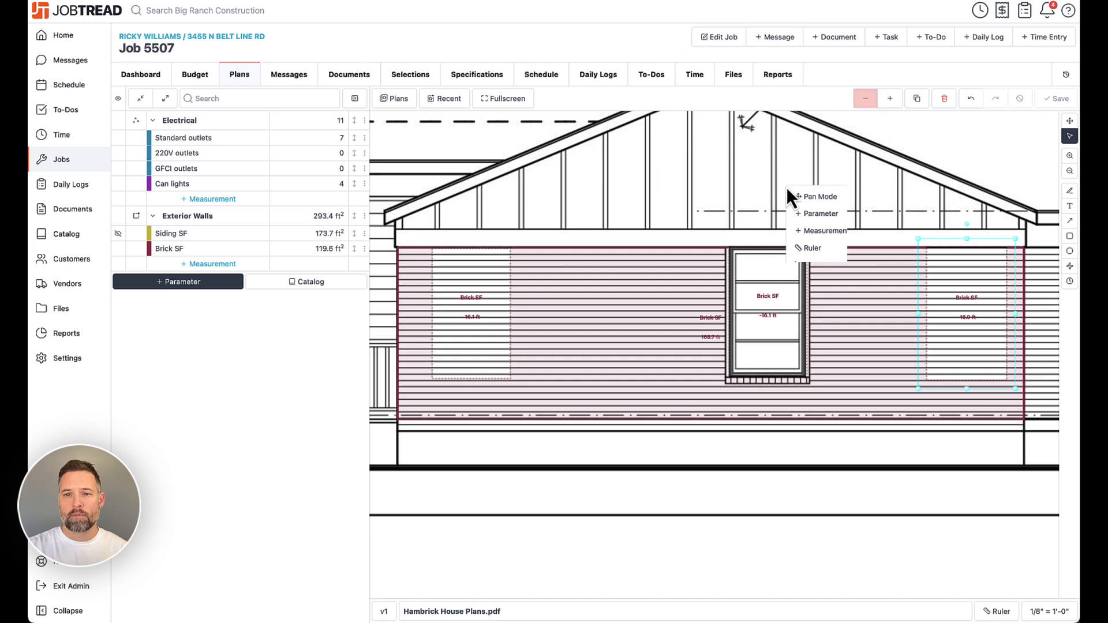
- Open the job's Budget and expand the Exterior Siding group
left_click(201, 73)
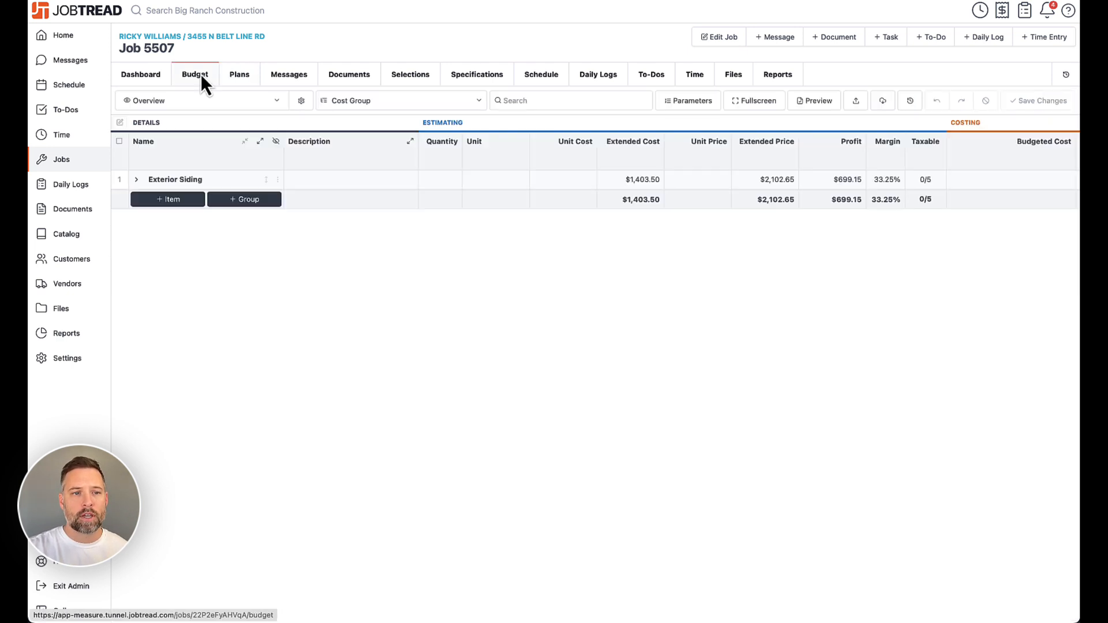
left_click(137, 179)
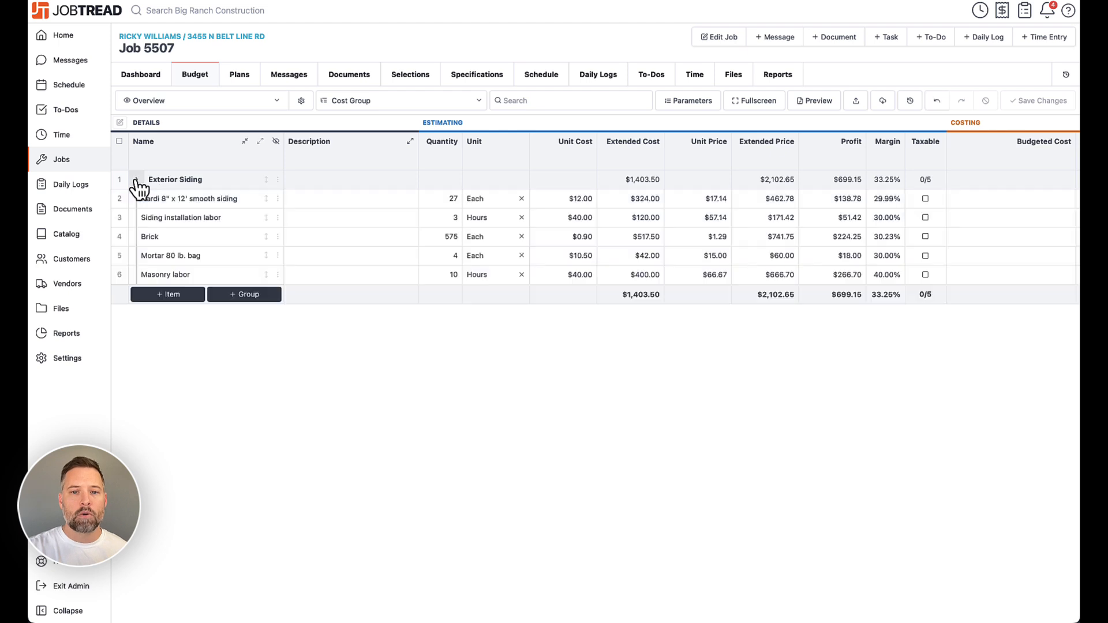